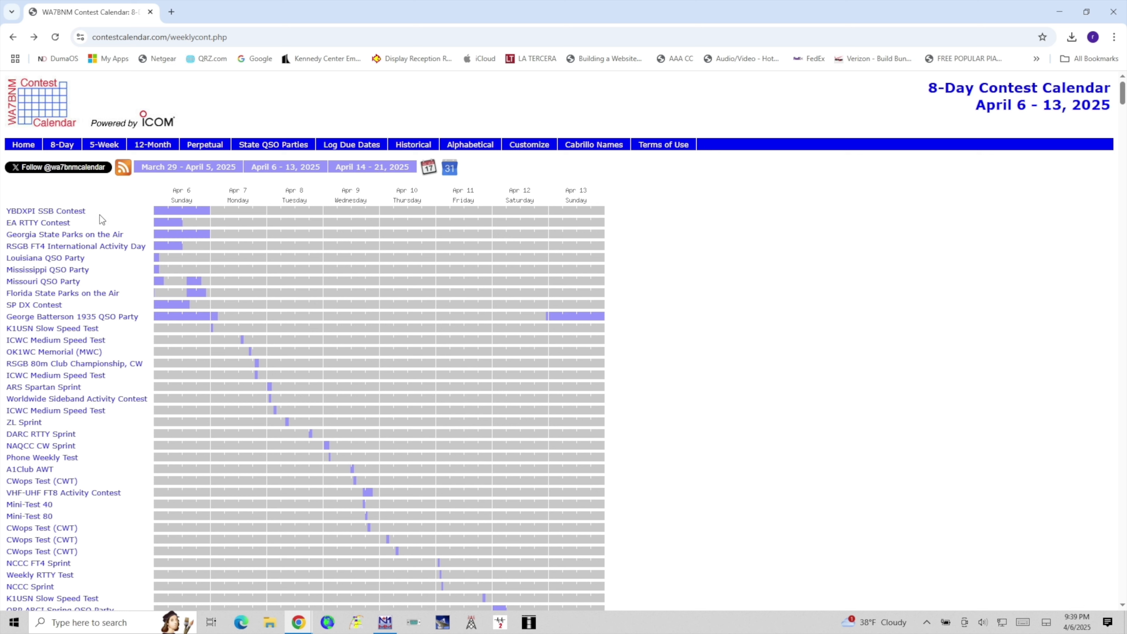
{"action": "left_click_drag", "start_coordinate": [99, 215], "coordinate": [20, 218]}
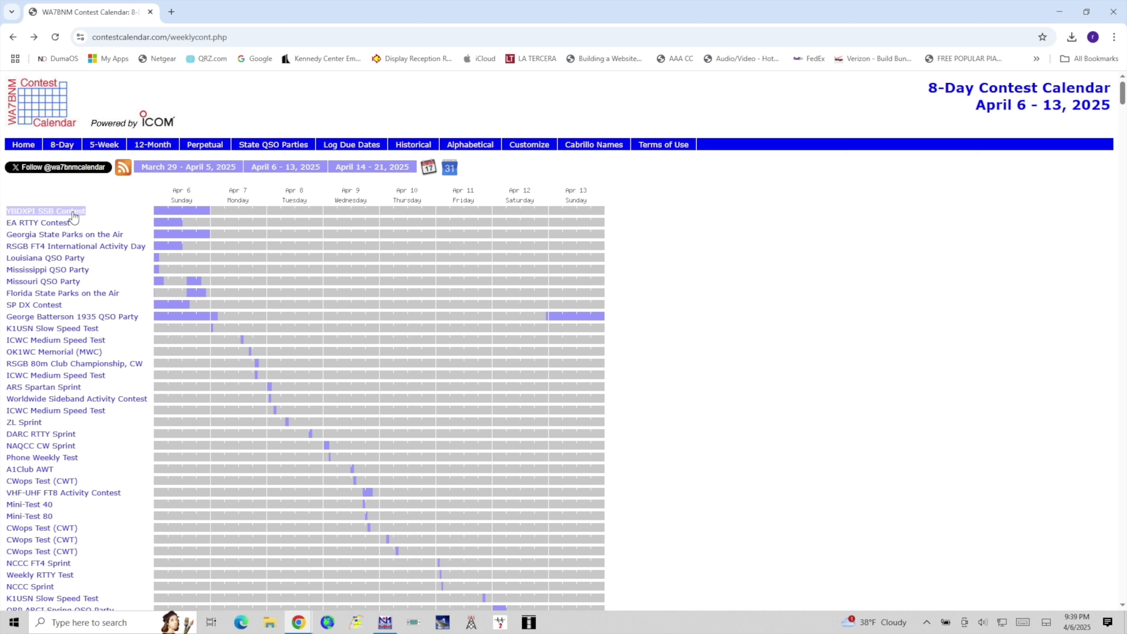
{"action": "left_click", "coordinate": [203, 214]}
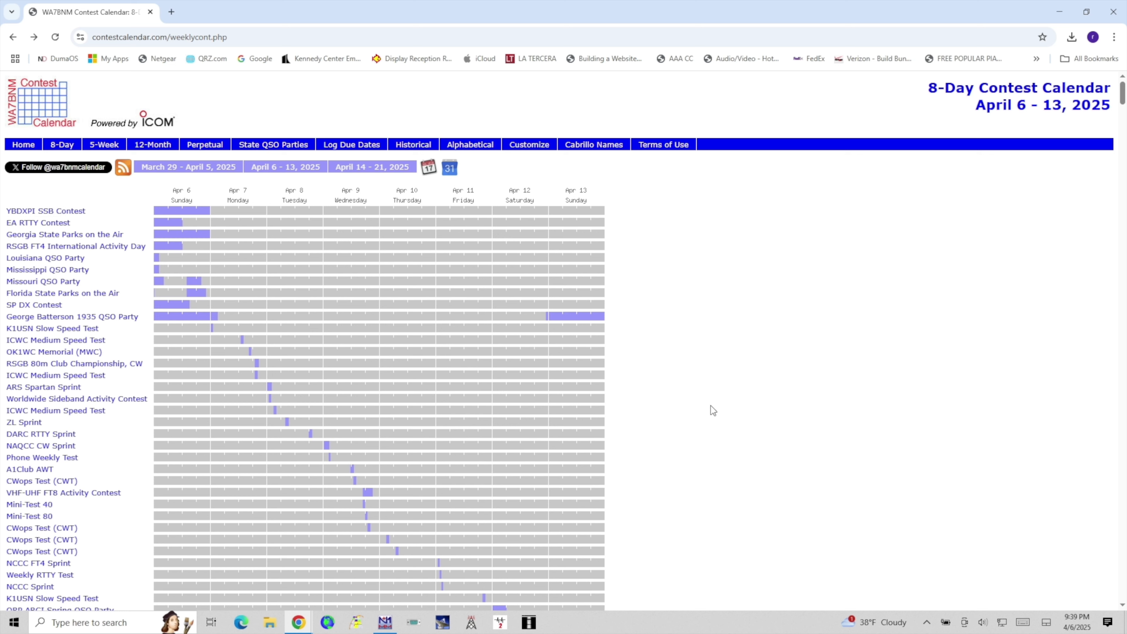
Switch to N1MM Logger+ and try to create a new log with the YBDXPISSB contest type.
{"action": "mouse_move", "coordinate": [387, 626]}
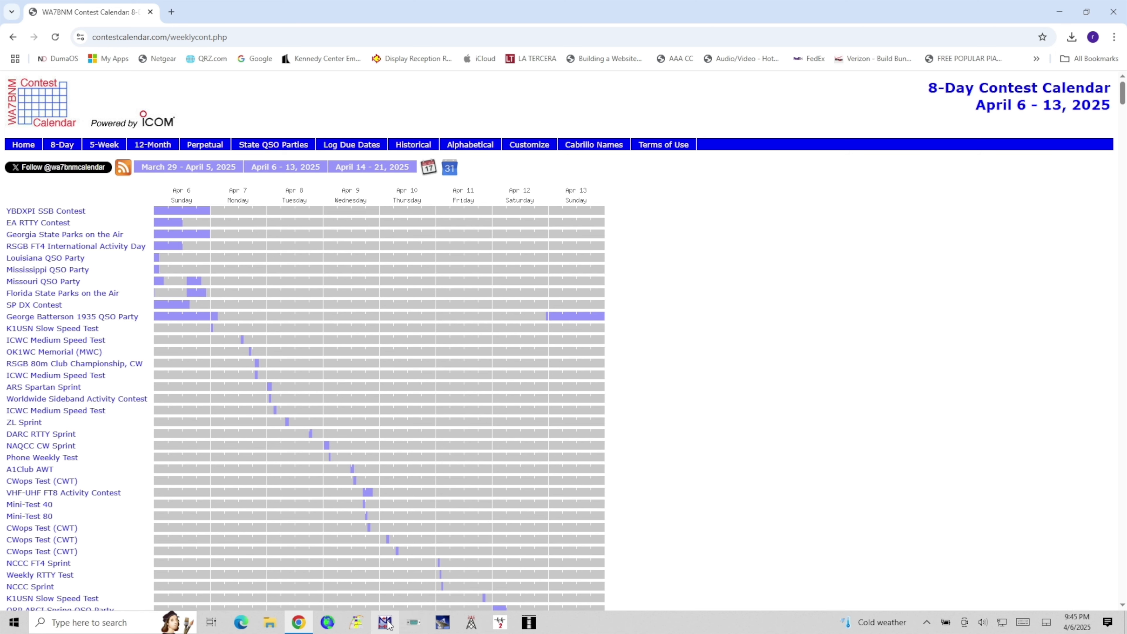
{"action": "left_click", "coordinate": [387, 623]}
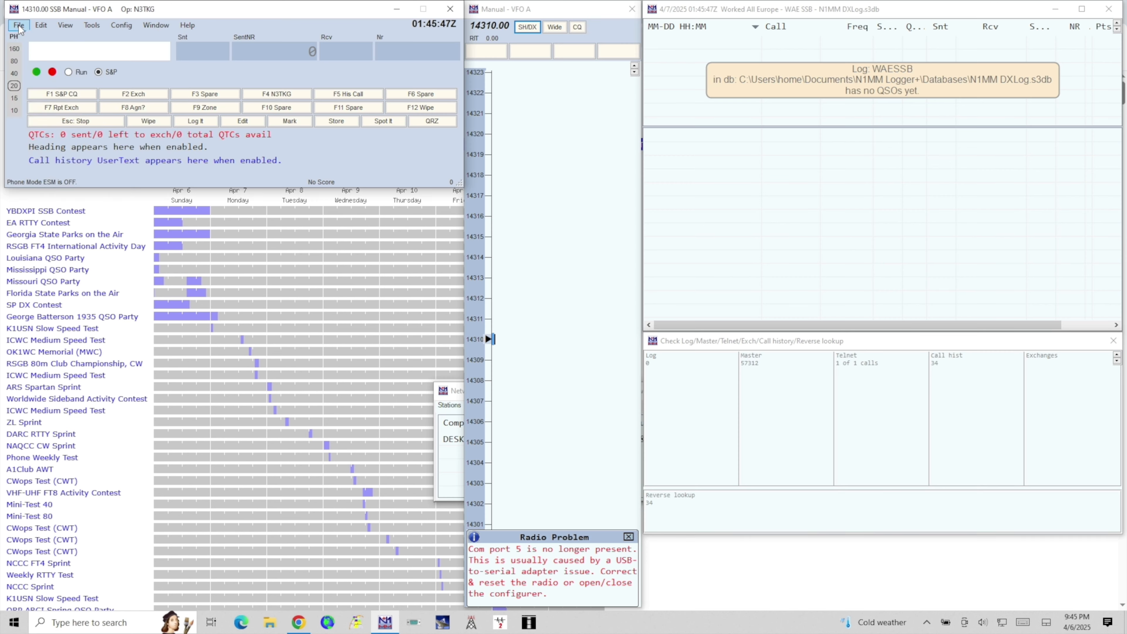
{"action": "left_click", "coordinate": [19, 27]}
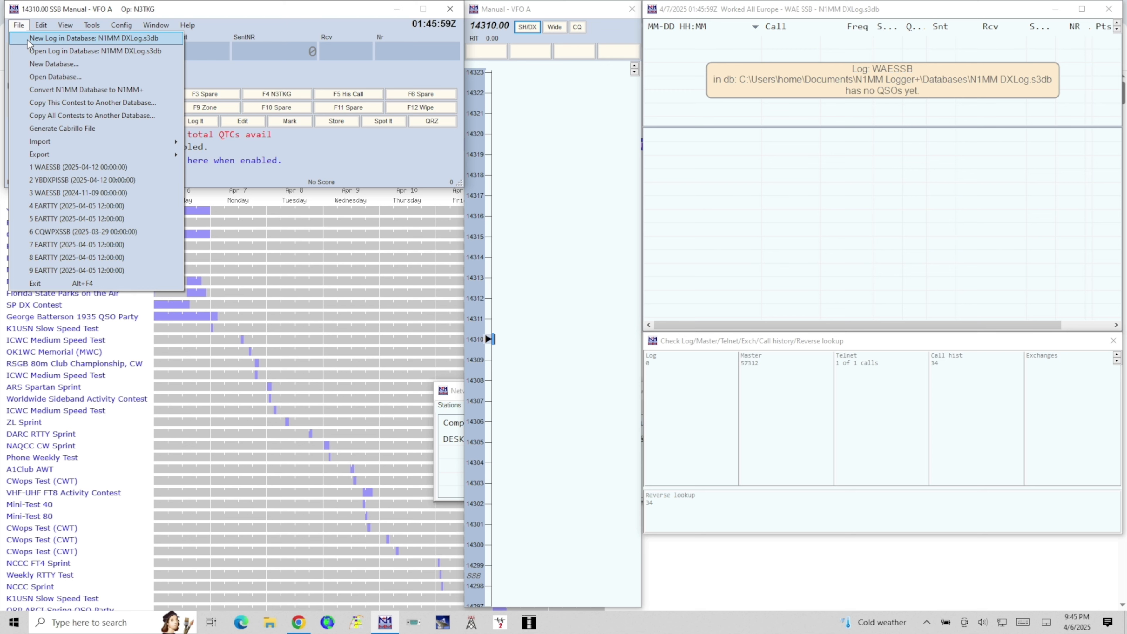
{"action": "left_click", "coordinate": [27, 40]}
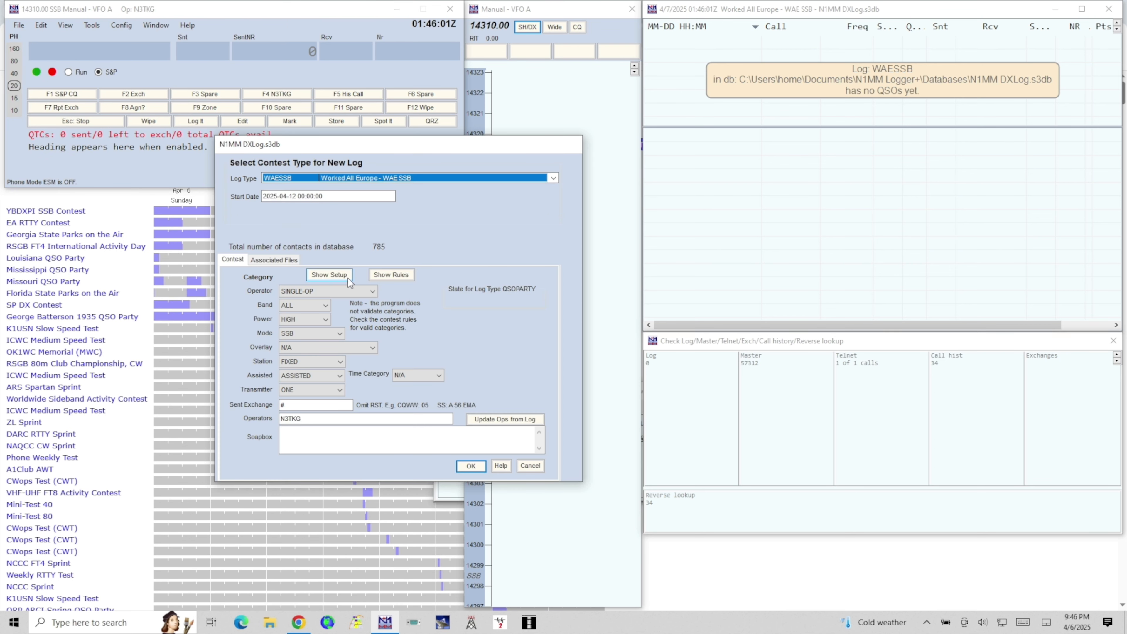
{"action": "left_click", "coordinate": [425, 174]}
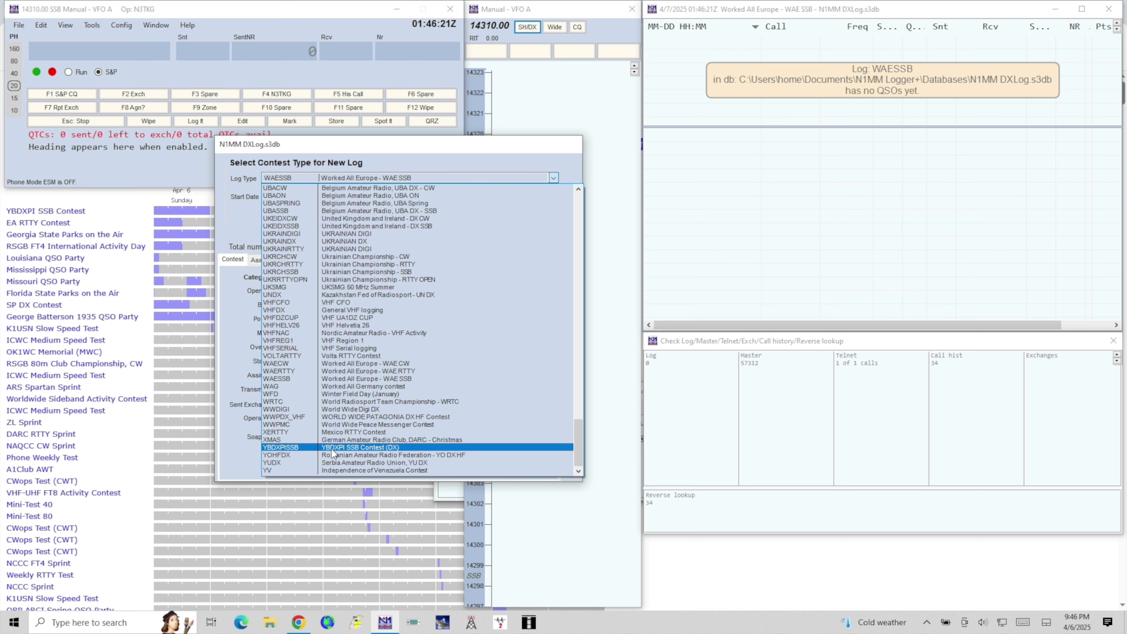
{"action": "left_click", "coordinate": [305, 447]}
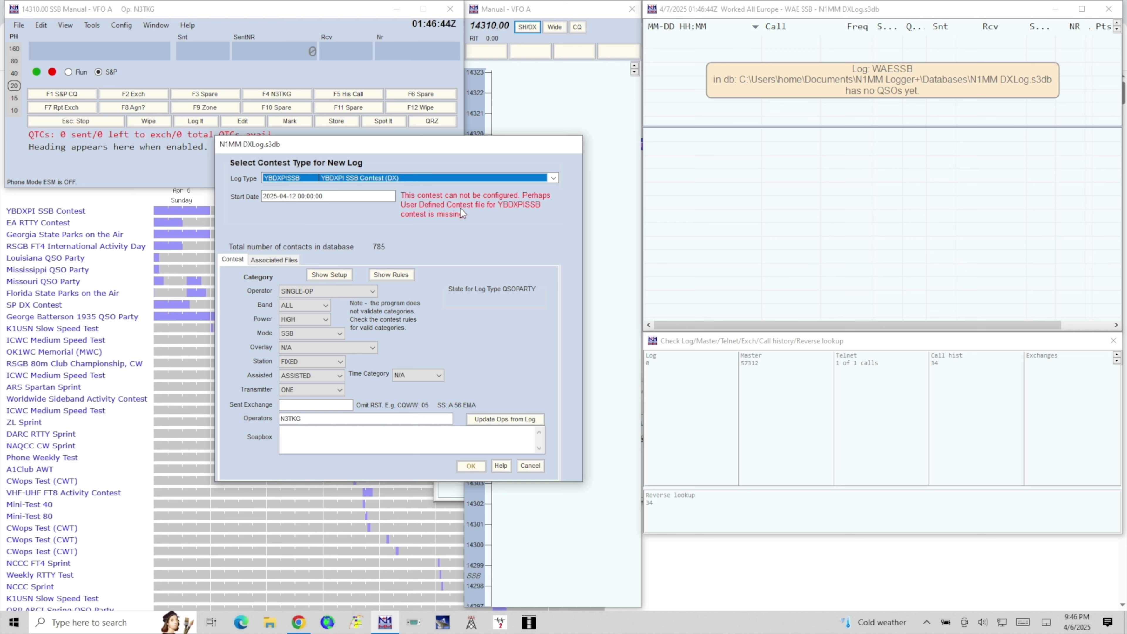
{"action": "left_click", "coordinate": [491, 178]}
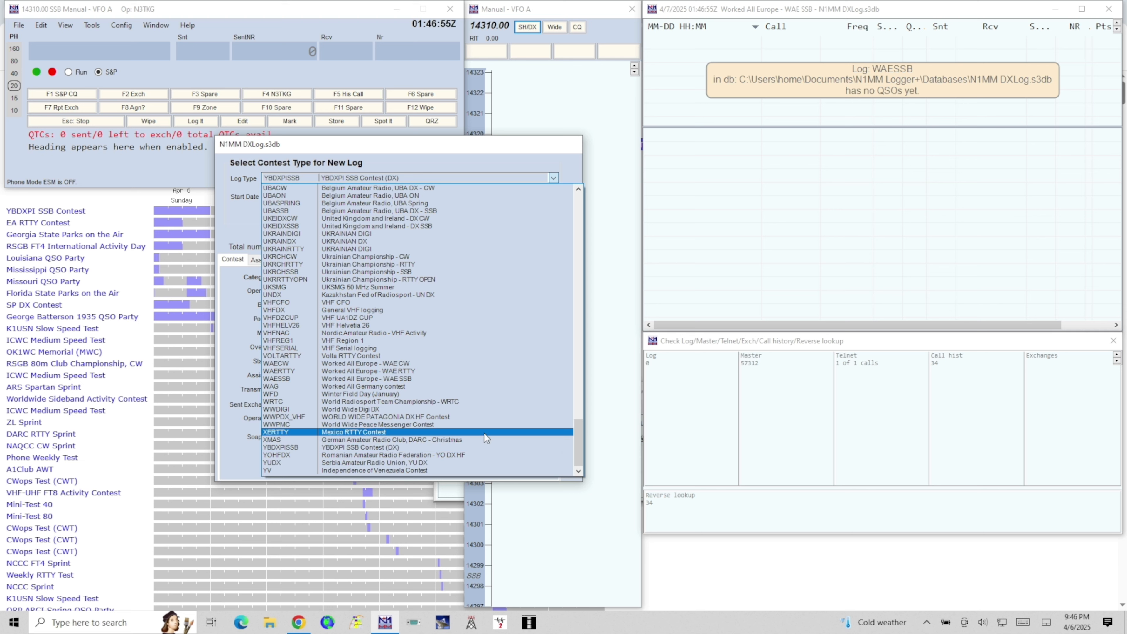
{"action": "left_click", "coordinate": [545, 477]}
{"action": "left_click", "coordinate": [531, 466]}
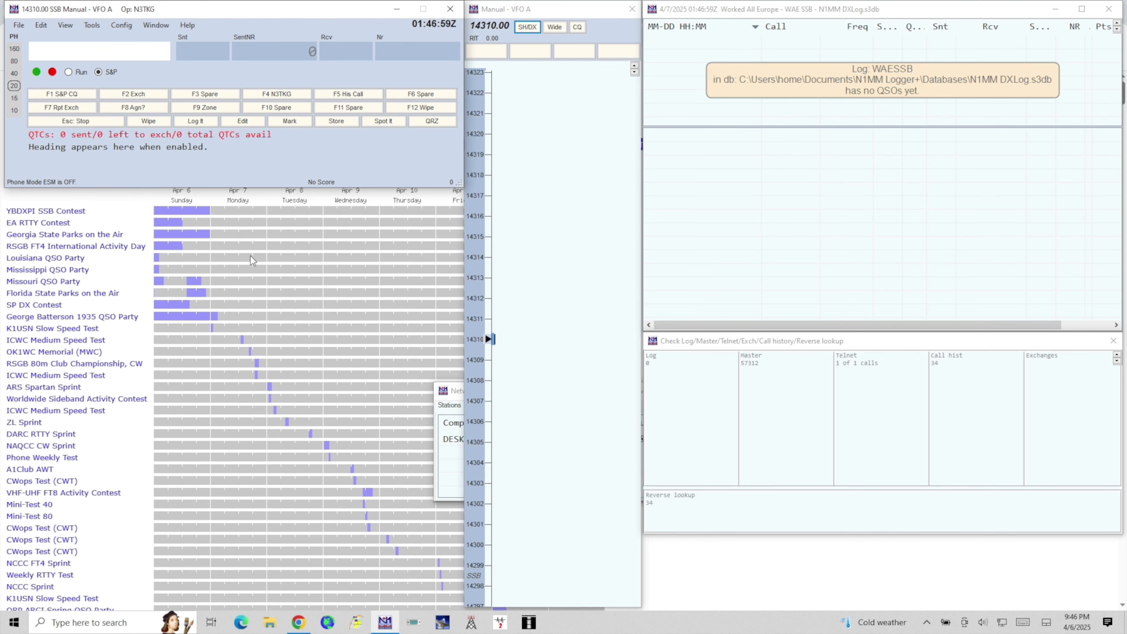
Return to the contest calendar in the browser and open the rules website listed for the YBDXPI SSB Contest.
{"action": "left_click", "coordinate": [217, 251]}
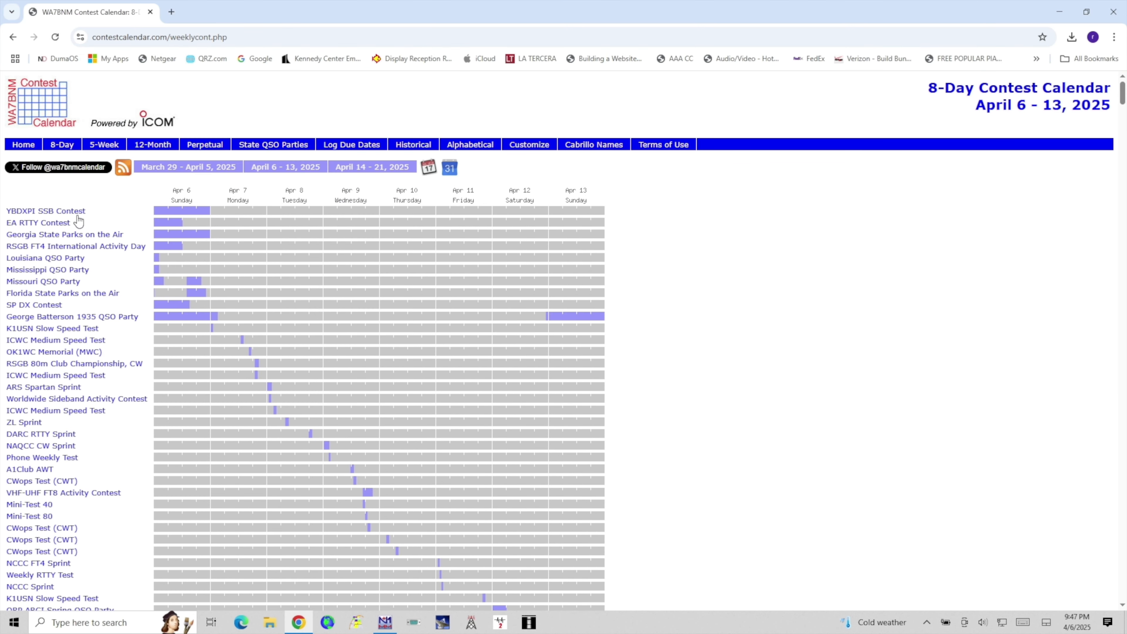
{"action": "left_click", "coordinate": [54, 213]}
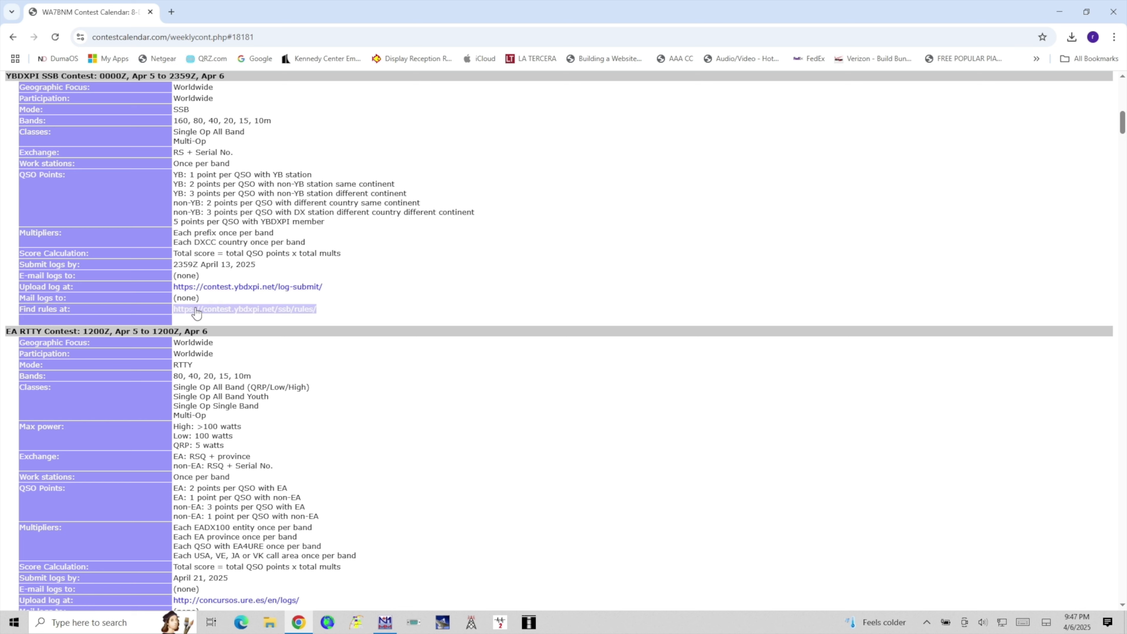
{"action": "left_click", "coordinate": [244, 310]}
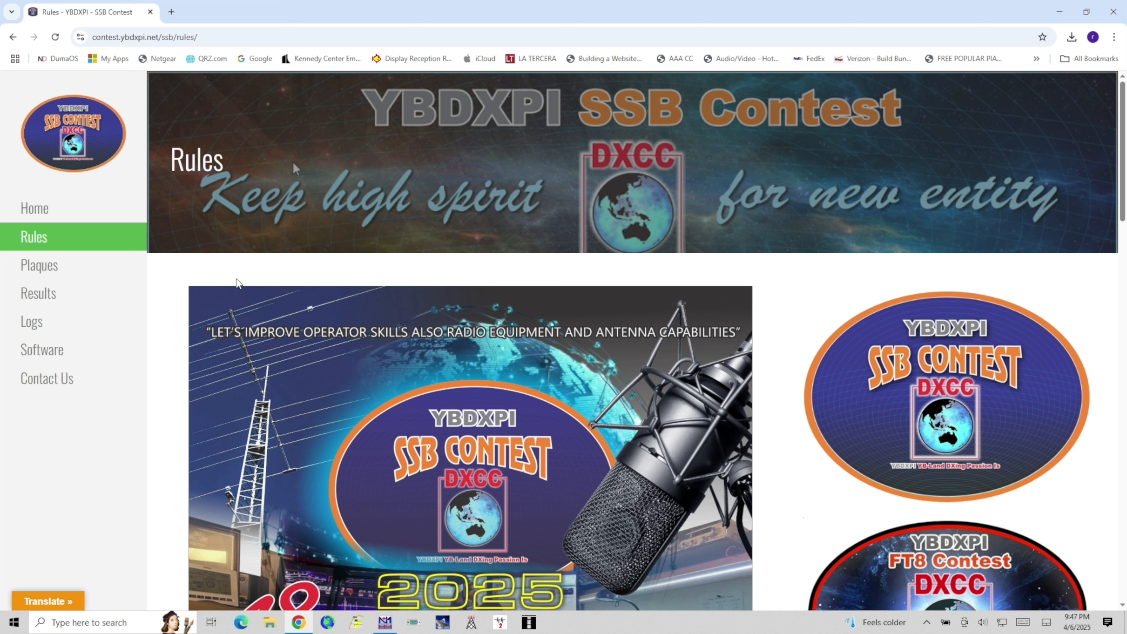
Download the YBDXPI SSB CONTEST UDC – DX STATION file from the contest site's software File Downloads page.
{"action": "mouse_move", "coordinate": [85, 362]}
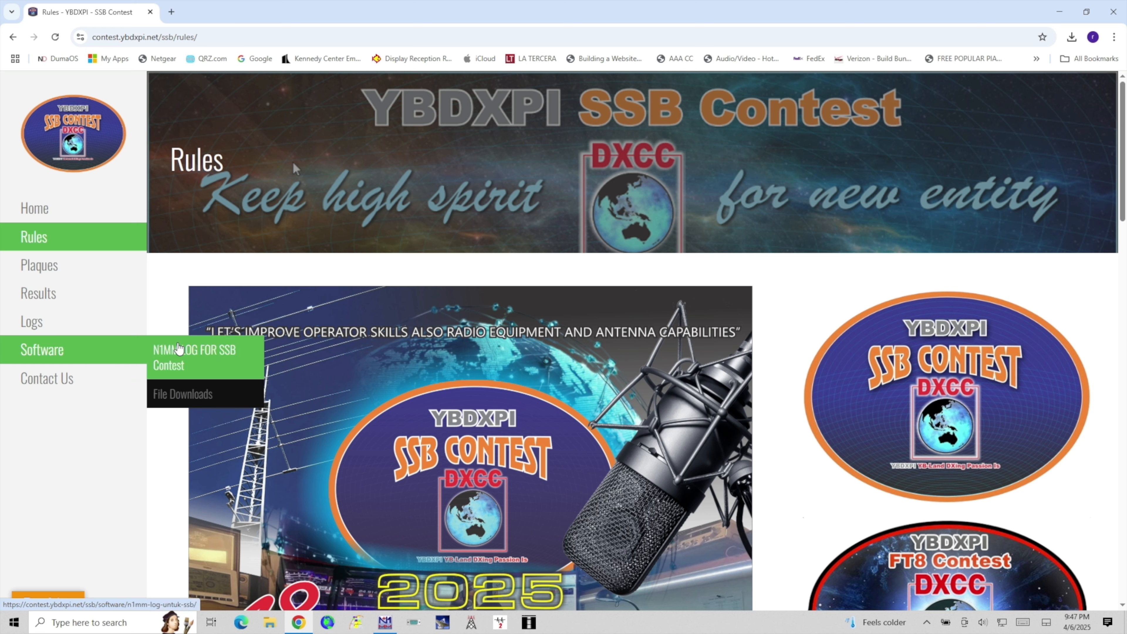
{"action": "left_click", "coordinate": [177, 402]}
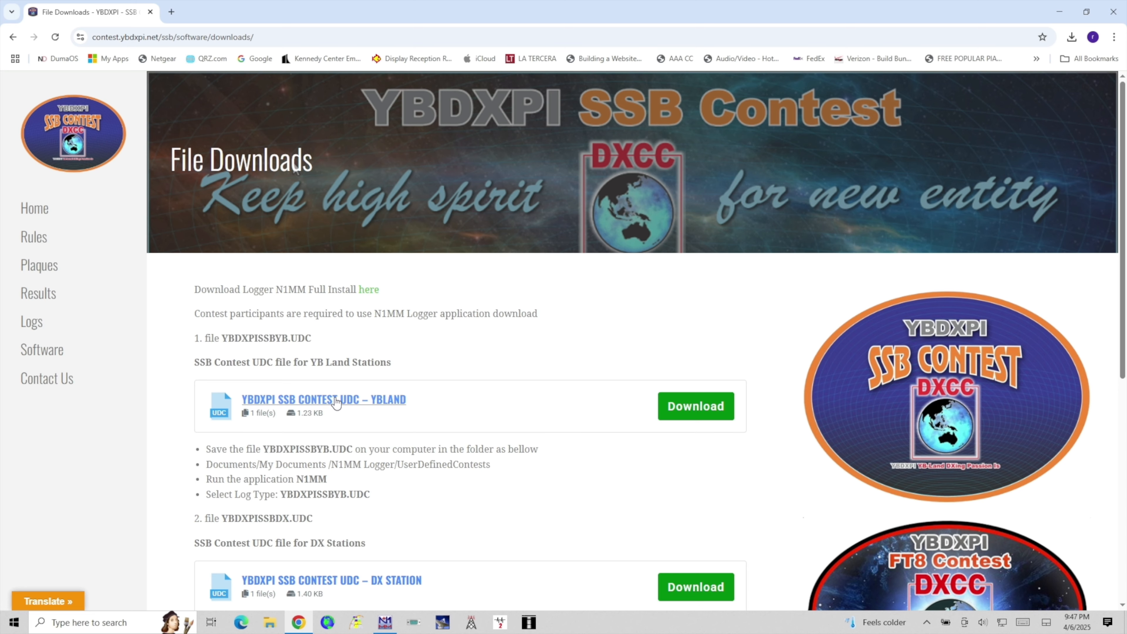
{"action": "scroll", "coordinate": [334, 402], "scroll_direction": "down", "scroll_amount": 2}
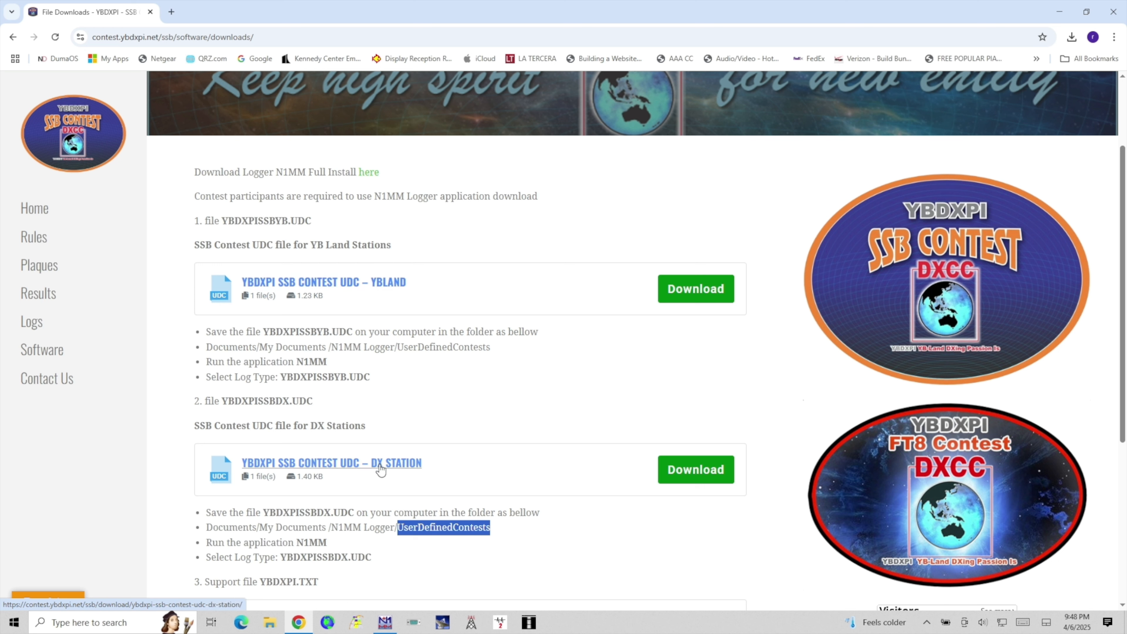
{"action": "left_click", "coordinate": [708, 469]}
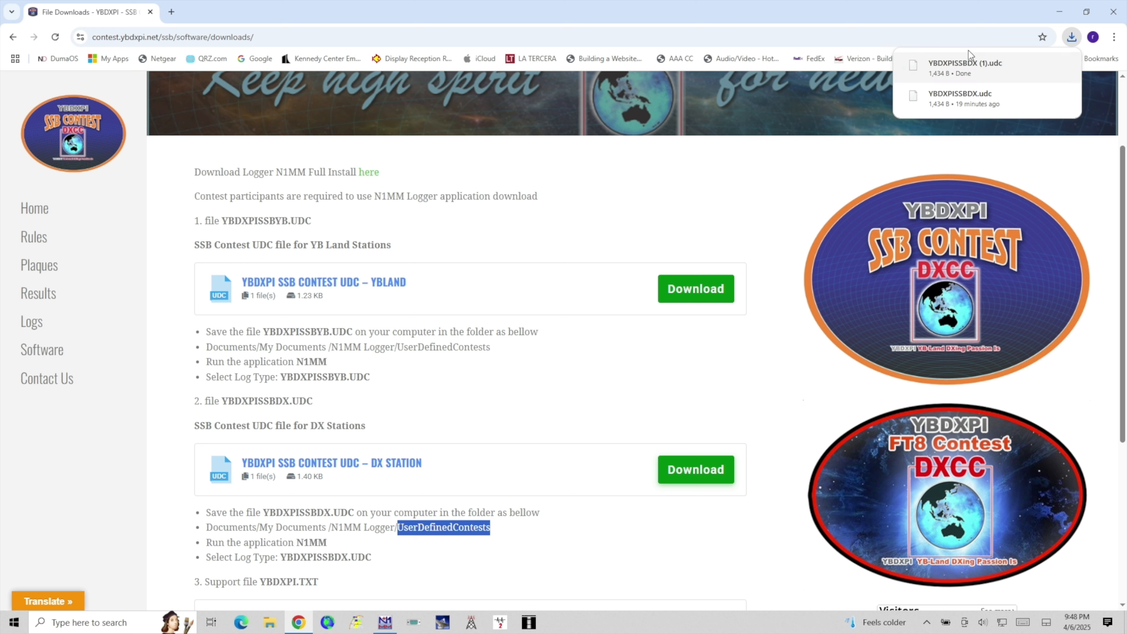
{"action": "left_click", "coordinate": [683, 206]}
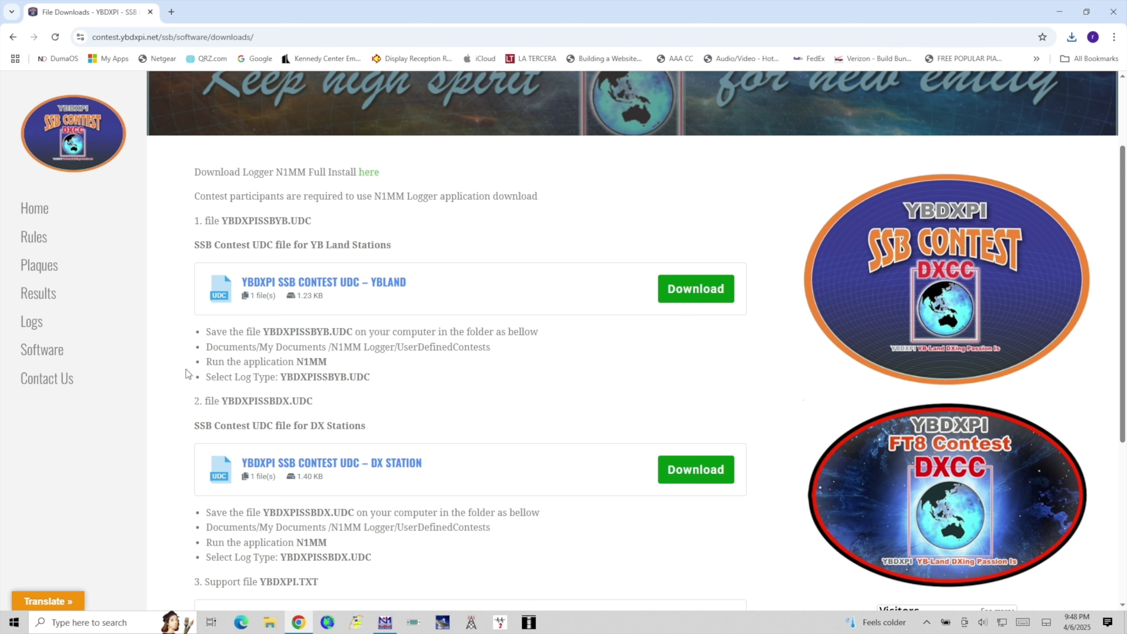
Open two File Explorer windows side by side and show the Downloads folder in one of them.
{"action": "left_click", "coordinate": [270, 623]}
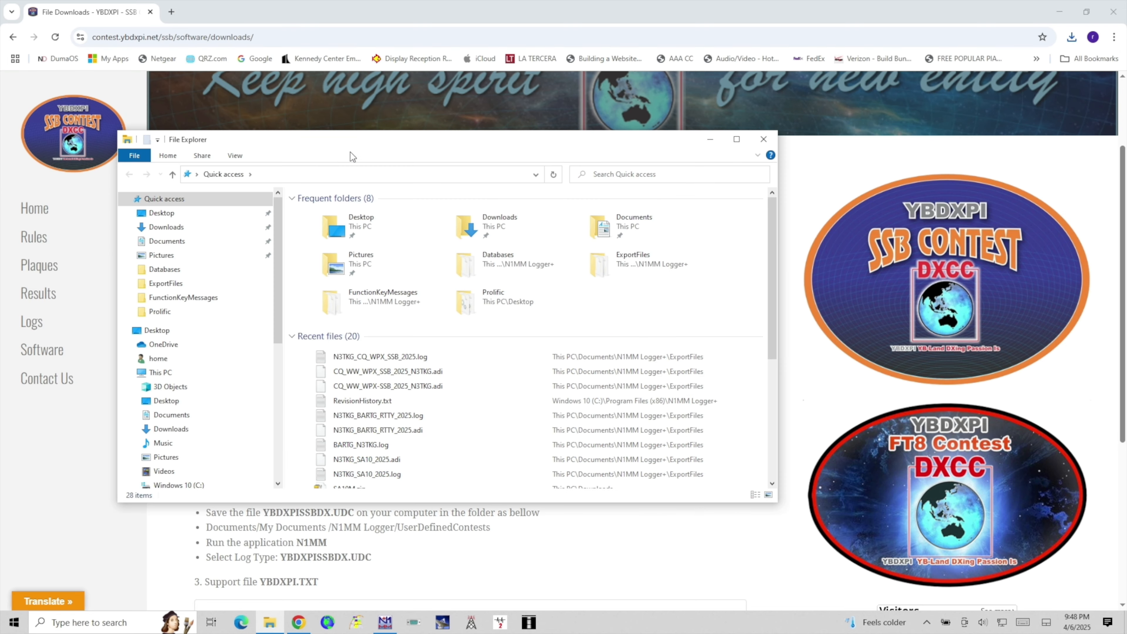
{"action": "left_click", "coordinate": [134, 155]}
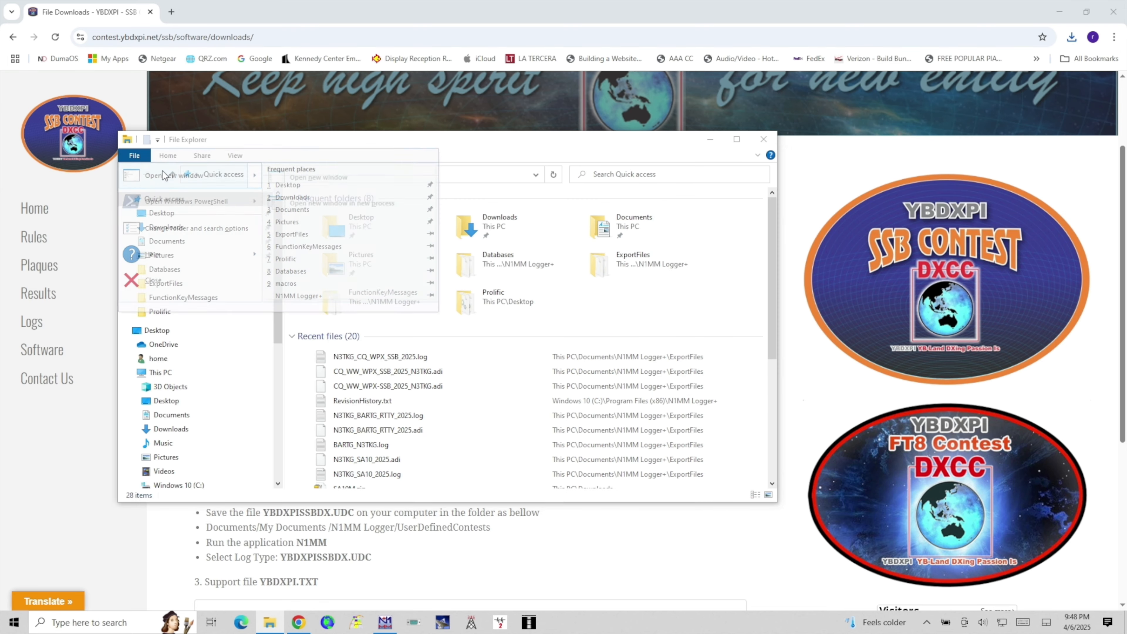
{"action": "left_click", "coordinate": [162, 173]}
{"action": "left_click_drag", "start_coordinate": [427, 158], "coordinate": [719, 181]}
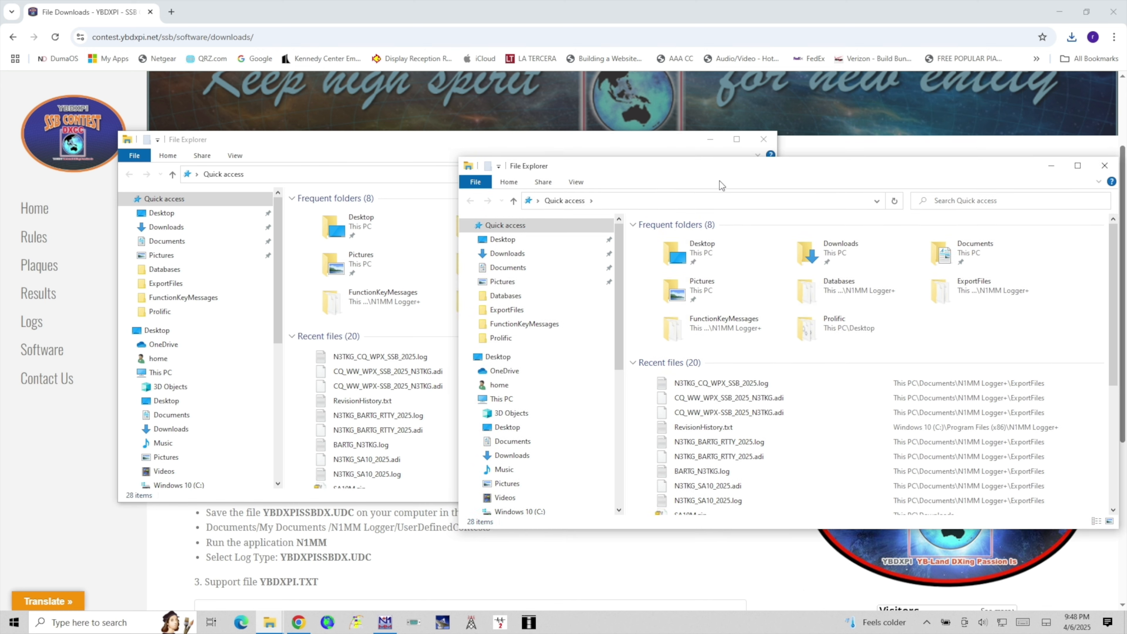
{"action": "left_click", "coordinate": [441, 150]}
{"action": "left_click", "coordinate": [177, 227]}
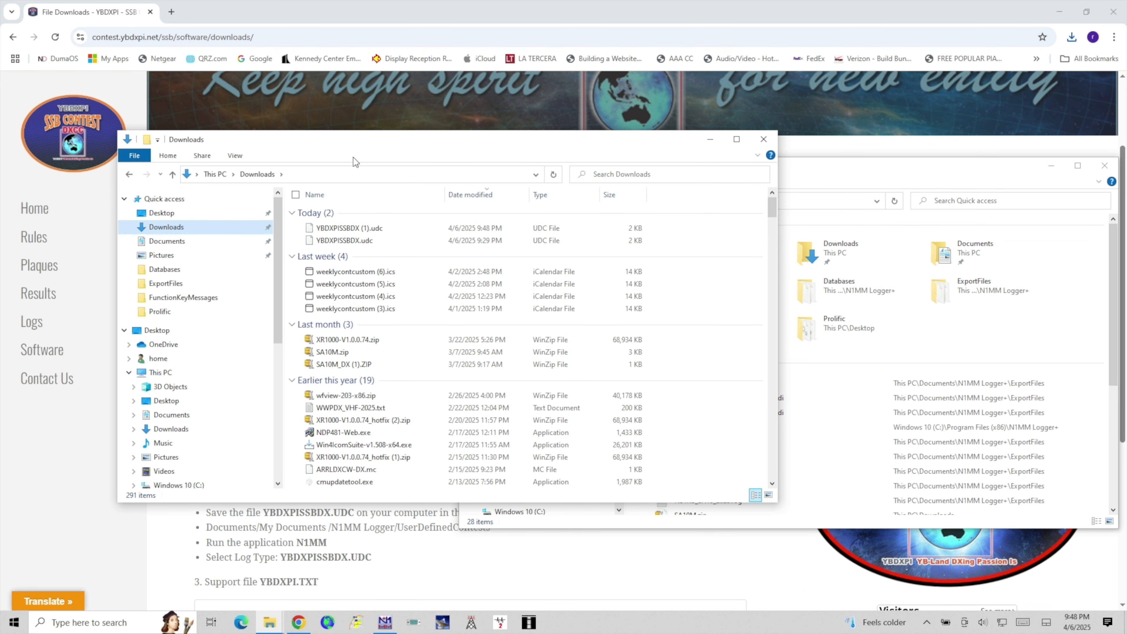
{"action": "left_click_drag", "start_coordinate": [335, 141], "coordinate": [265, 148]}
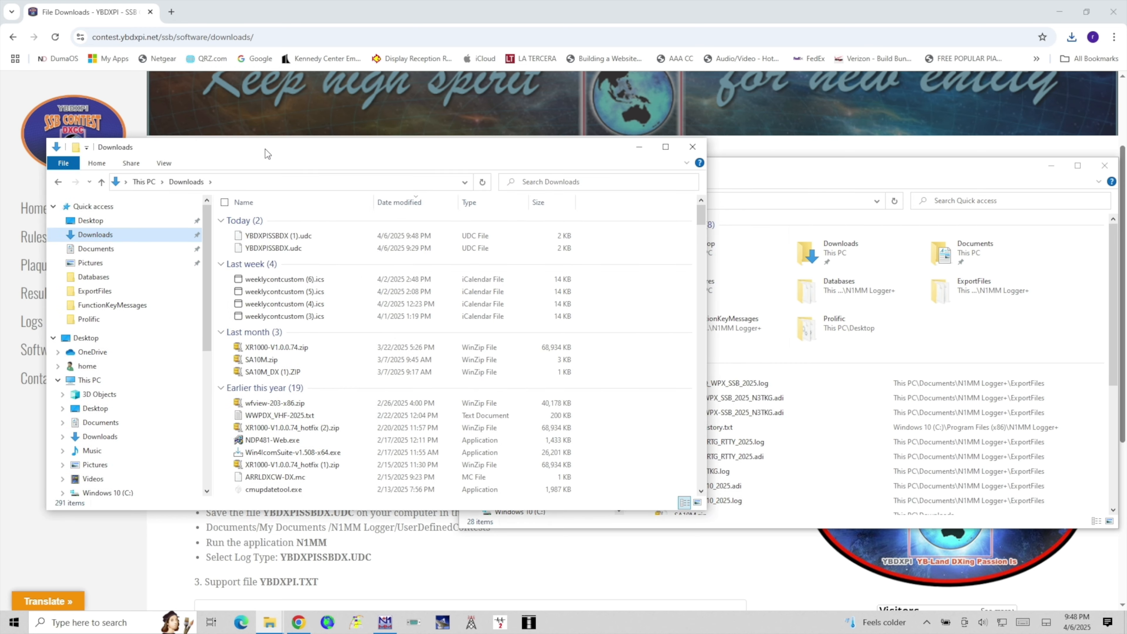
Browse the second File Explorer window to Documents > N1MM Logger+ > UserDefinedContests.
{"action": "left_click", "coordinate": [833, 174]}
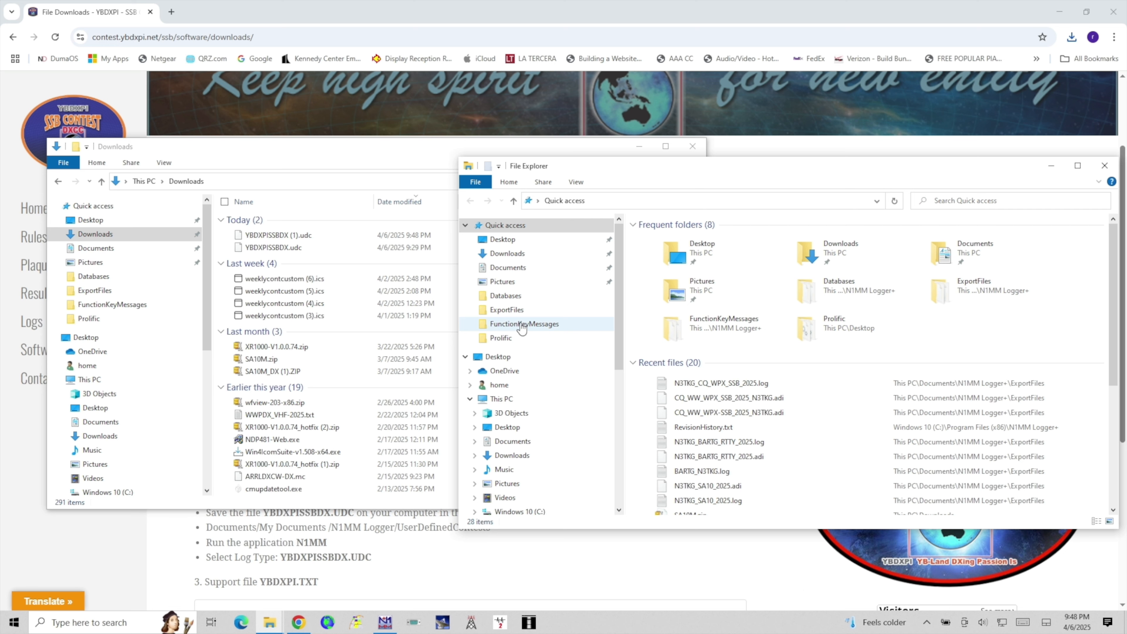
{"action": "left_click", "coordinate": [508, 267]}
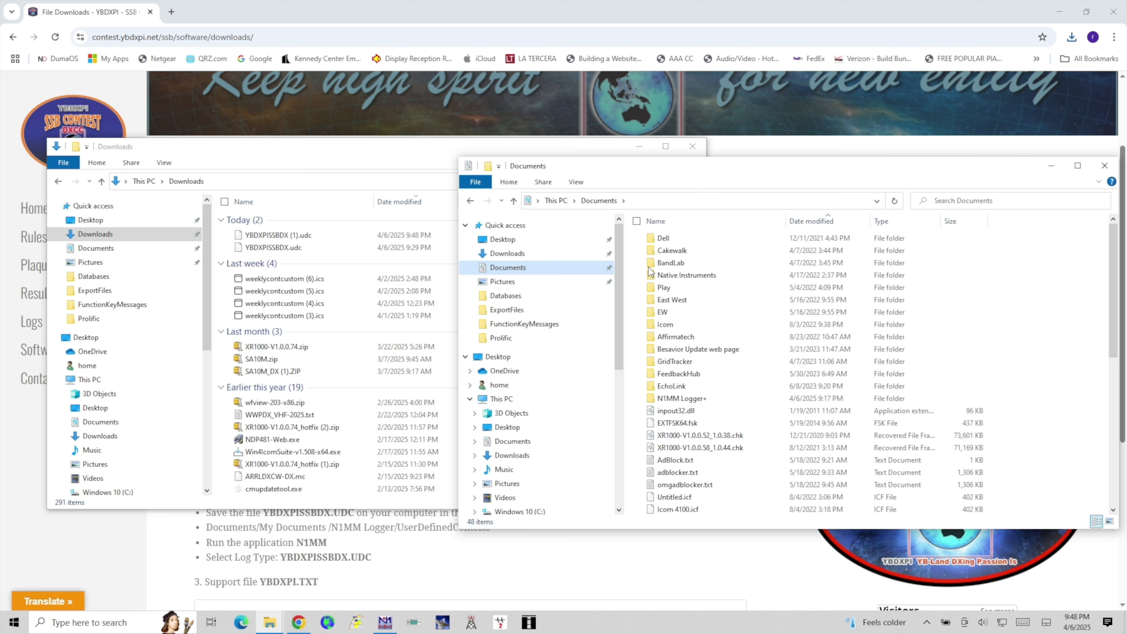
{"action": "left_click", "coordinate": [703, 400]}
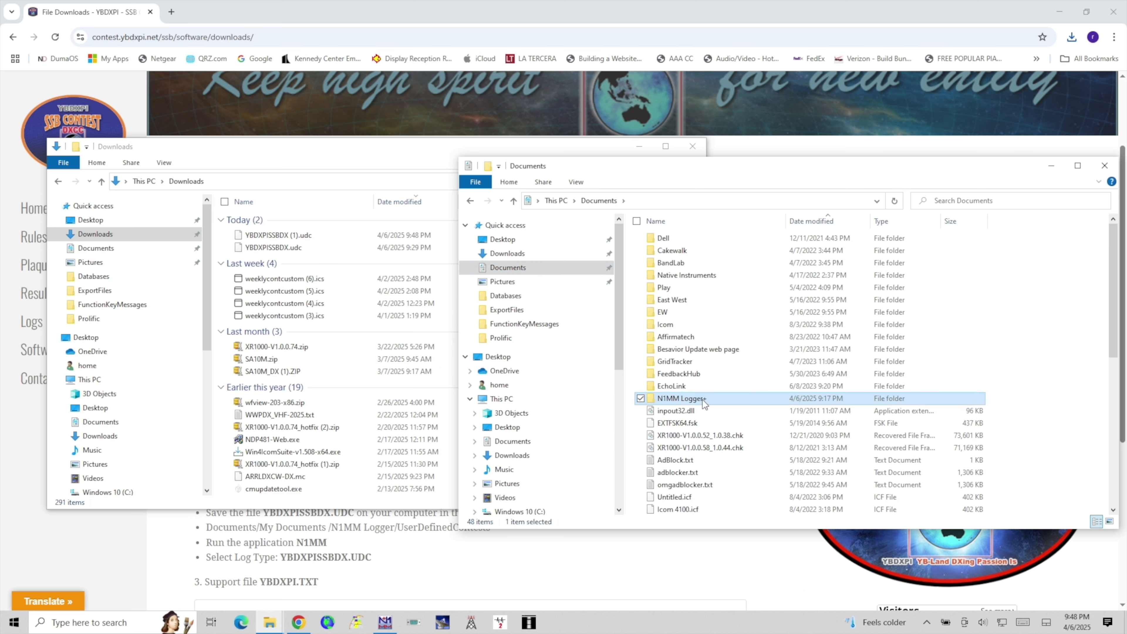
{"action": "double_click", "coordinate": [703, 400]}
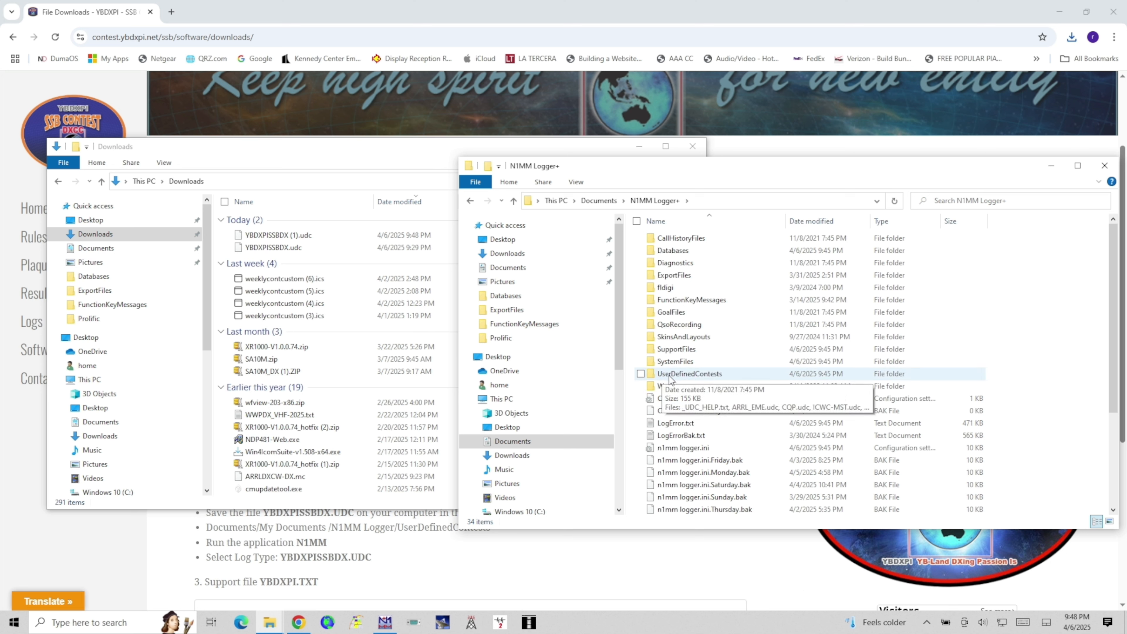
{"action": "double_click", "coordinate": [723, 375]}
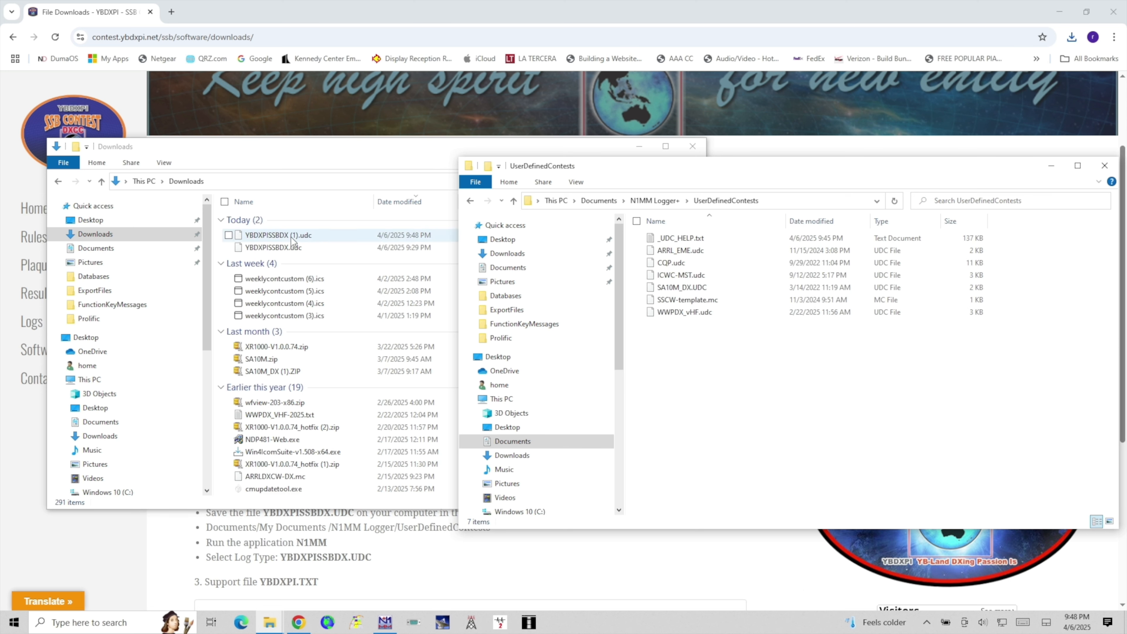
Move YBDXPISSBDX (1).udc from Downloads into the UserDefinedContests folder and close both File Explorer windows.
{"action": "left_click_drag", "start_coordinate": [290, 240], "coordinate": [710, 347]}
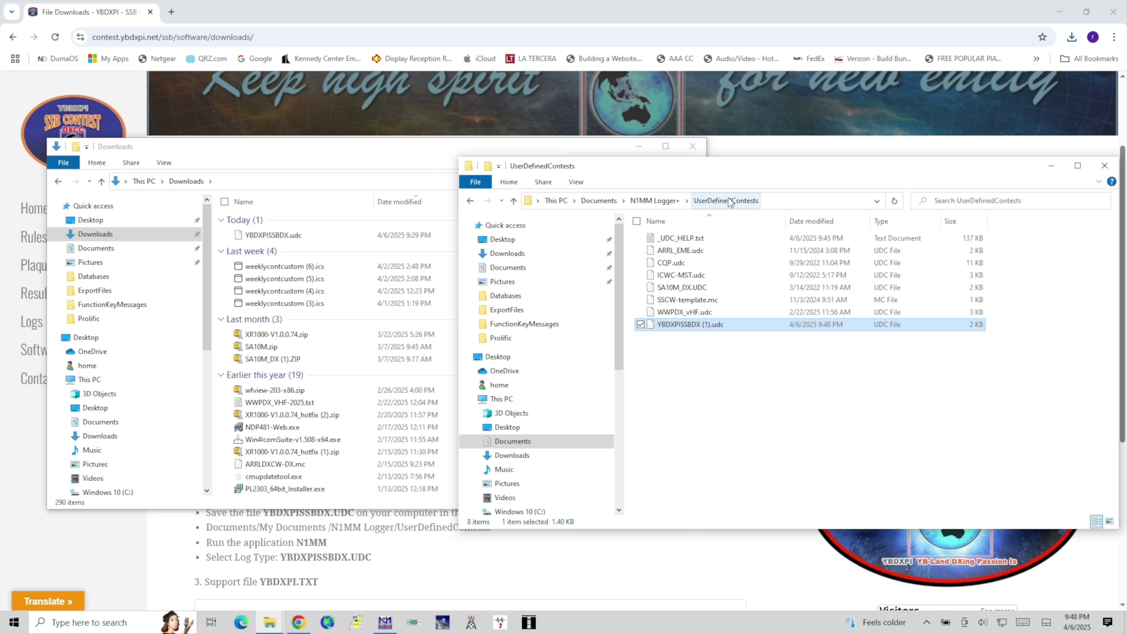
{"action": "left_click", "coordinate": [1105, 165]}
{"action": "left_click", "coordinate": [692, 146]}
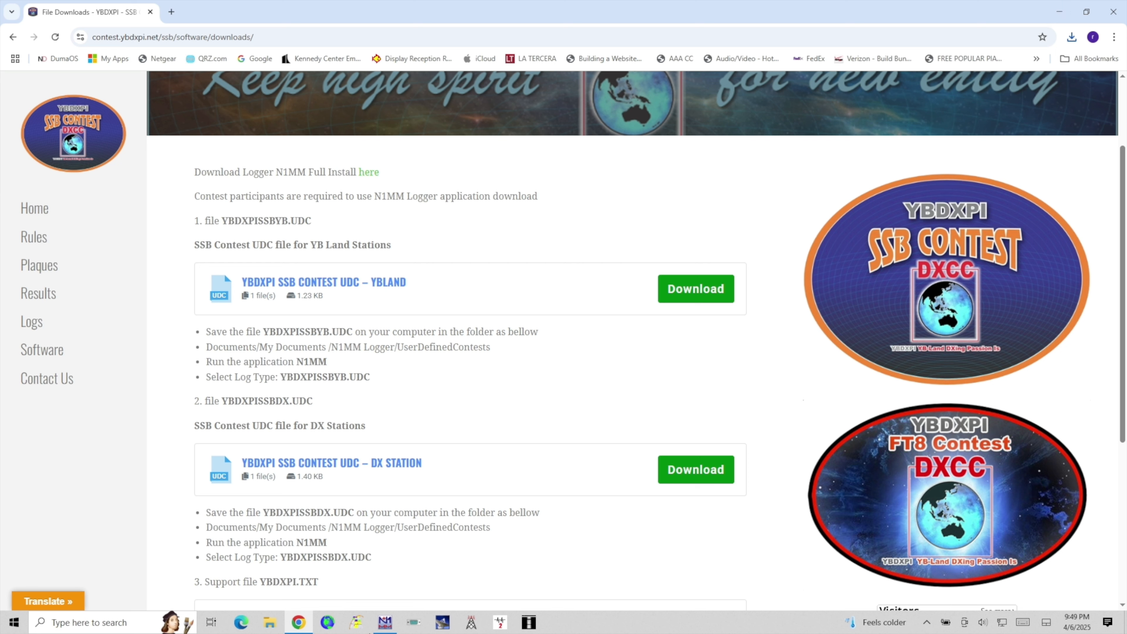
{"action": "left_click", "coordinate": [389, 624]}
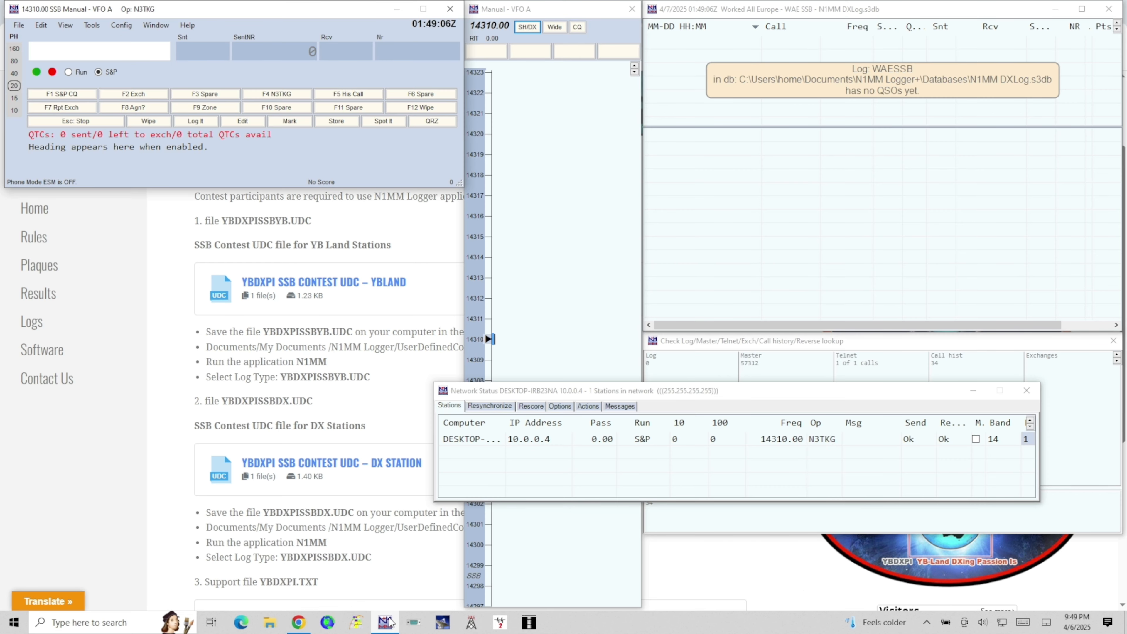
{"action": "left_click", "coordinate": [18, 25]}
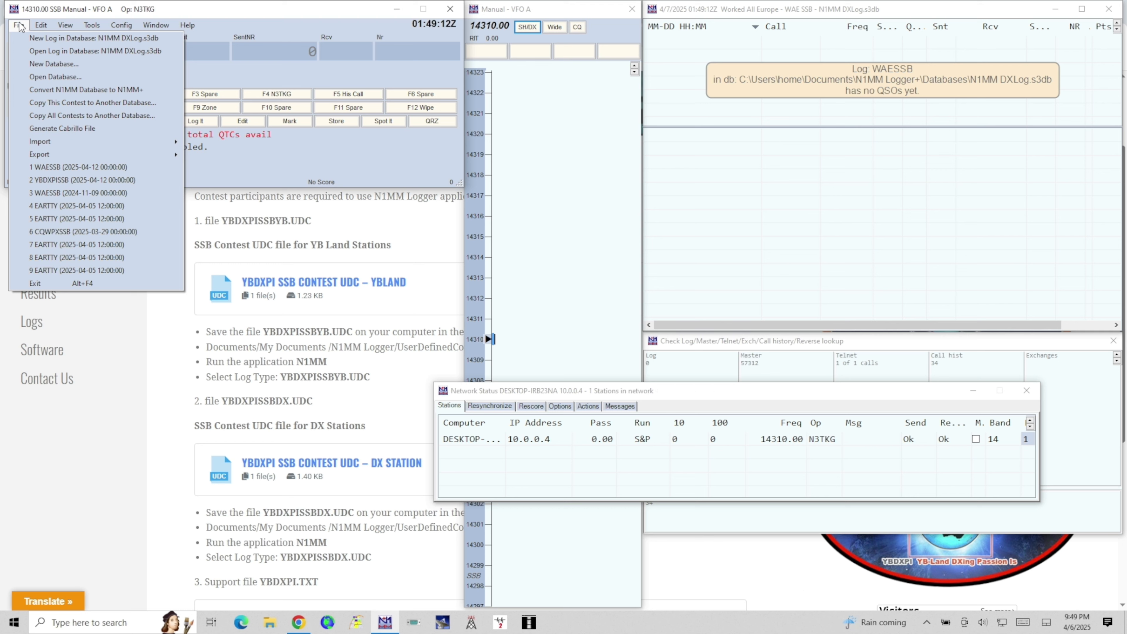
{"action": "left_click", "coordinate": [27, 39]}
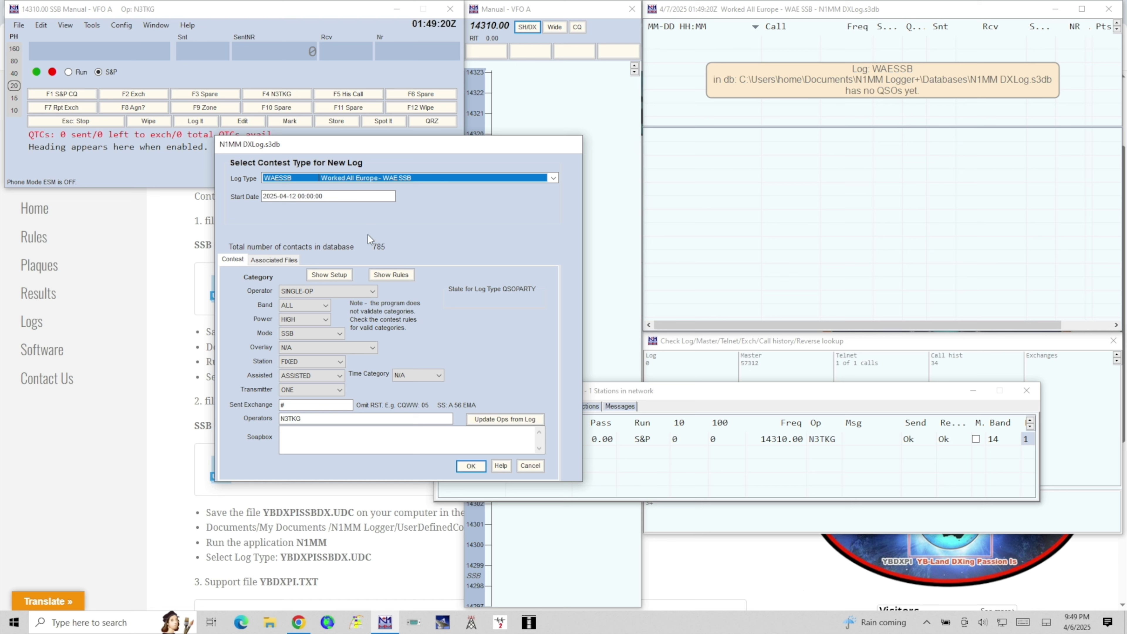
{"action": "left_click", "coordinate": [374, 177]}
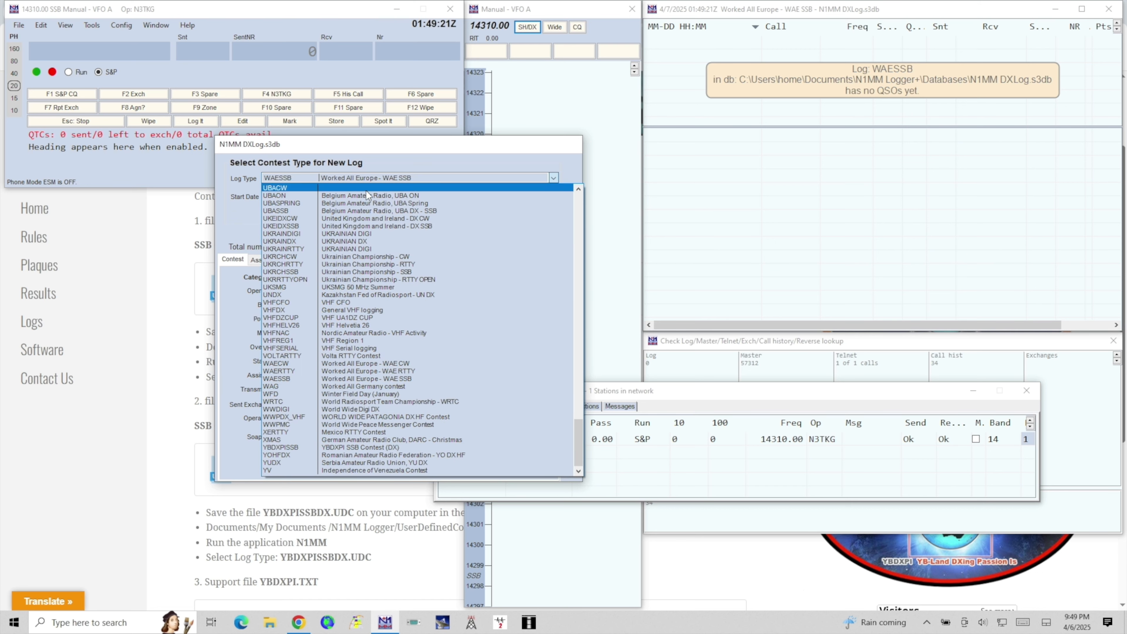
{"action": "left_click", "coordinate": [305, 447]}
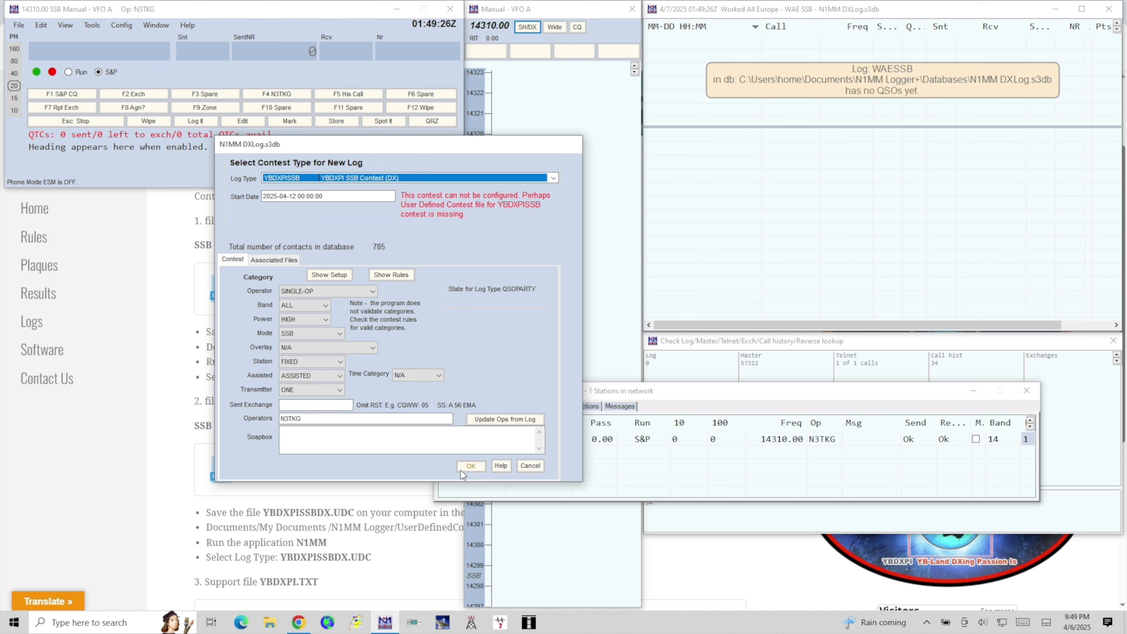
{"action": "left_click", "coordinate": [539, 465]}
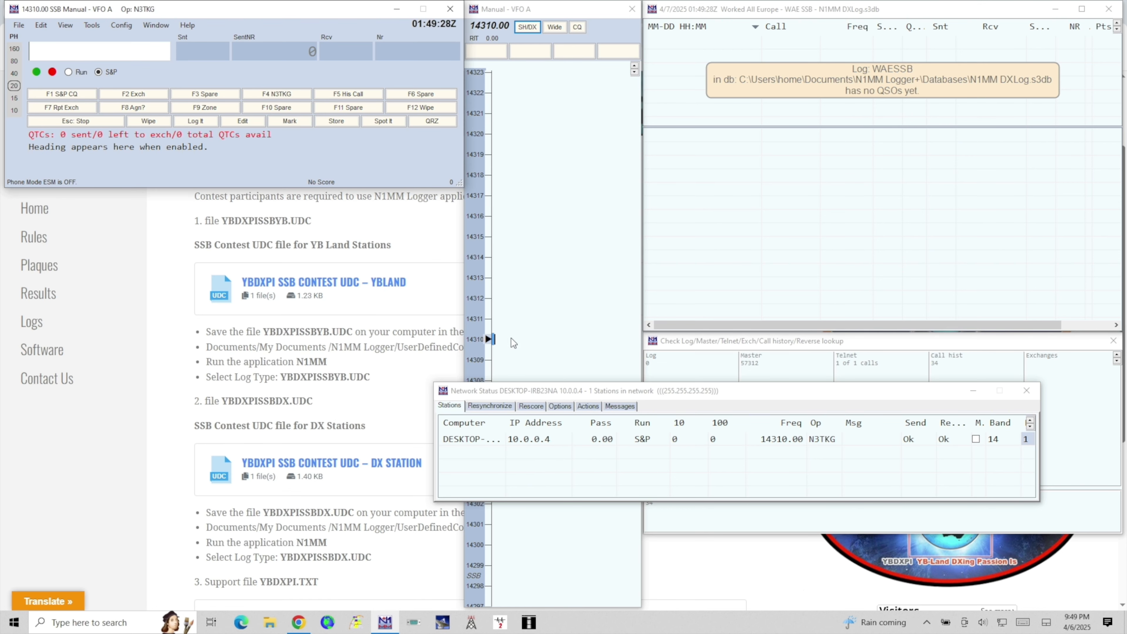
Close and restart N1MM Logger+, dismissing the missing COM port message.
{"action": "left_click", "coordinate": [450, 12]}
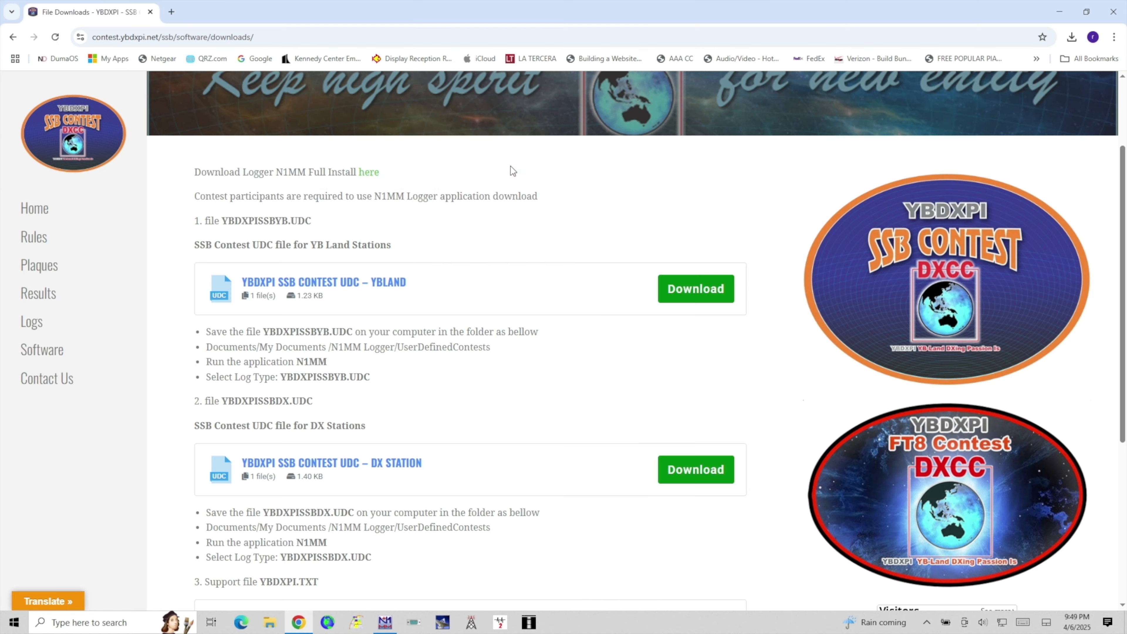
{"action": "left_click", "coordinate": [386, 623]}
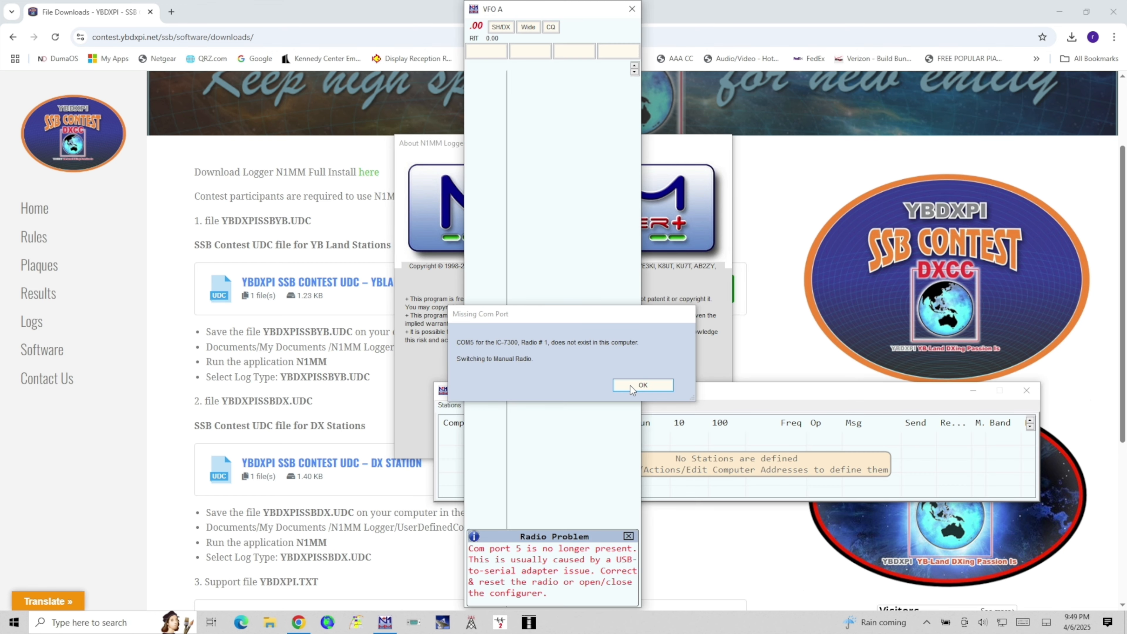
{"action": "left_click", "coordinate": [641, 386]}
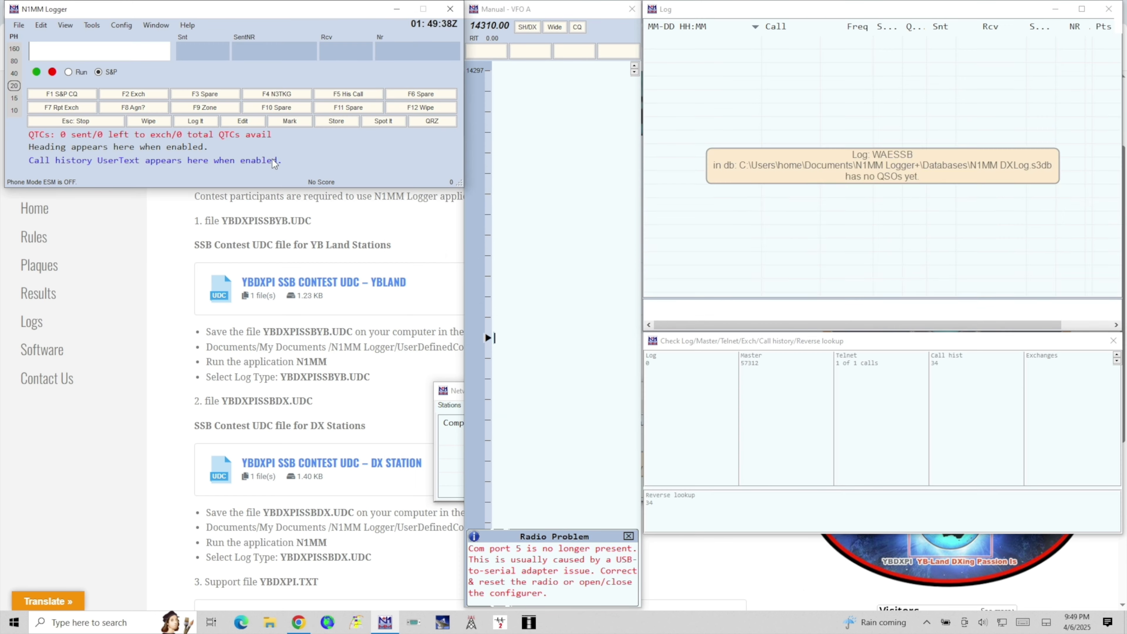
Start a new log in the N1MM DXLog.s3db database with log type YBDXPISSB, YBDXPI SSB Contest (DX).
{"action": "left_click", "coordinate": [18, 25]}
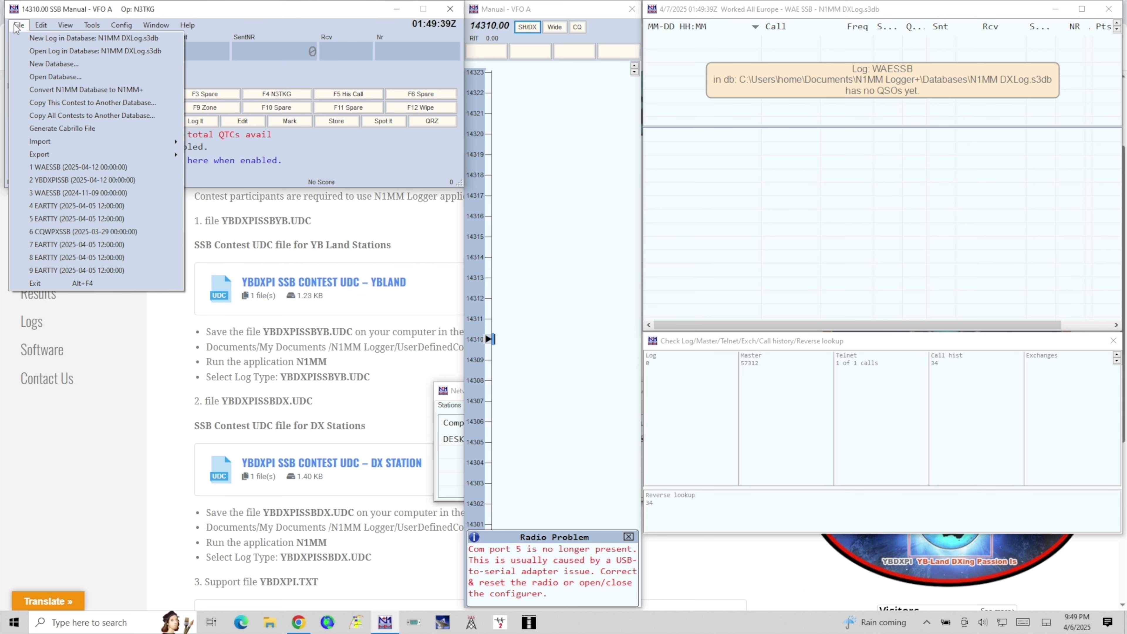
{"action": "left_click", "coordinate": [20, 39]}
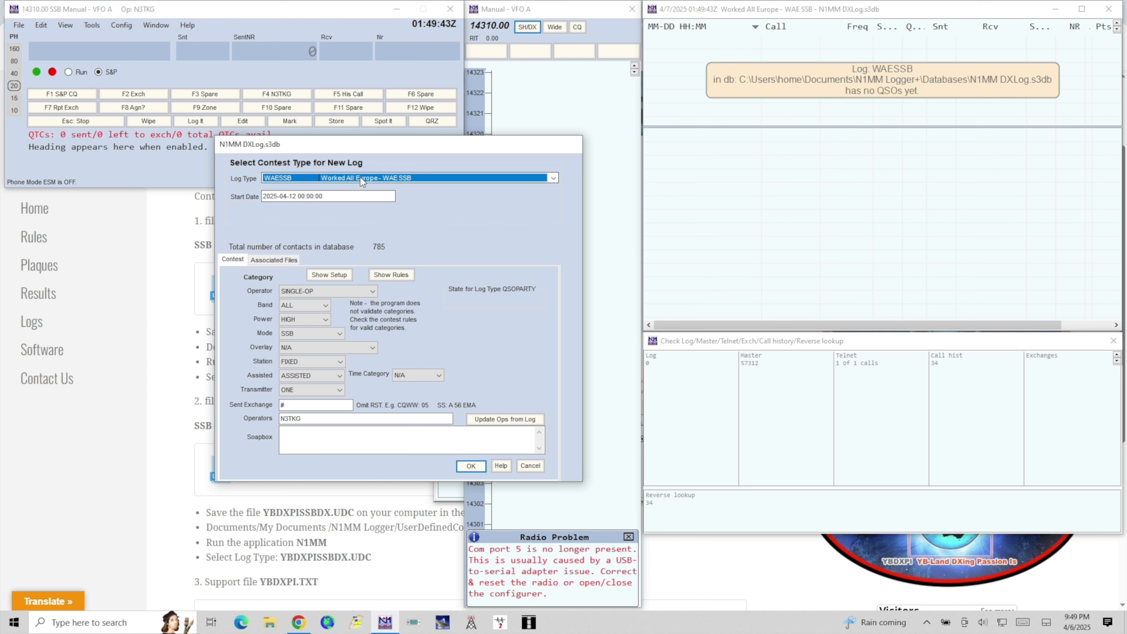
{"action": "left_click", "coordinate": [361, 178]}
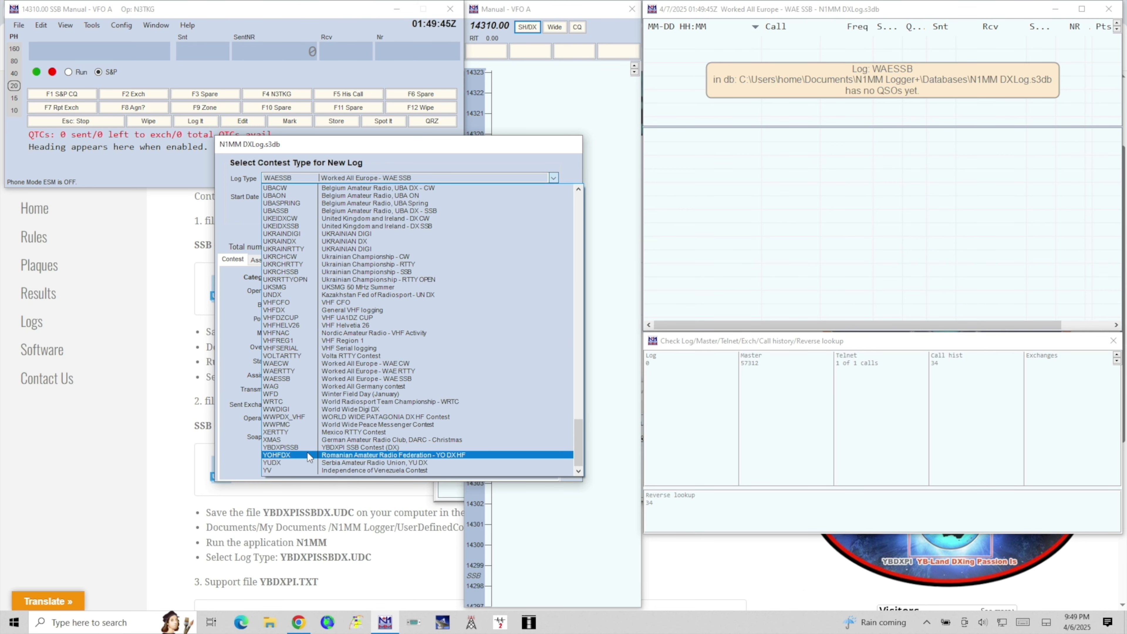
{"action": "left_click", "coordinate": [284, 447]}
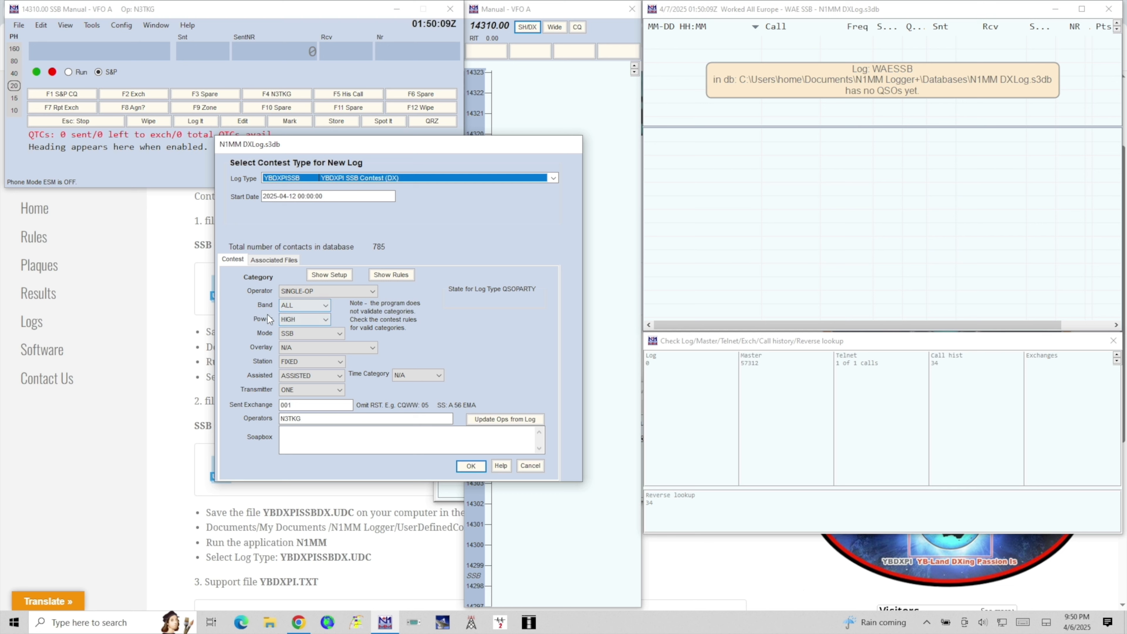
Set the new log's power category to LOW and assisted category to NON-ASSISTED, and create the log.
{"action": "left_click", "coordinate": [325, 320]}
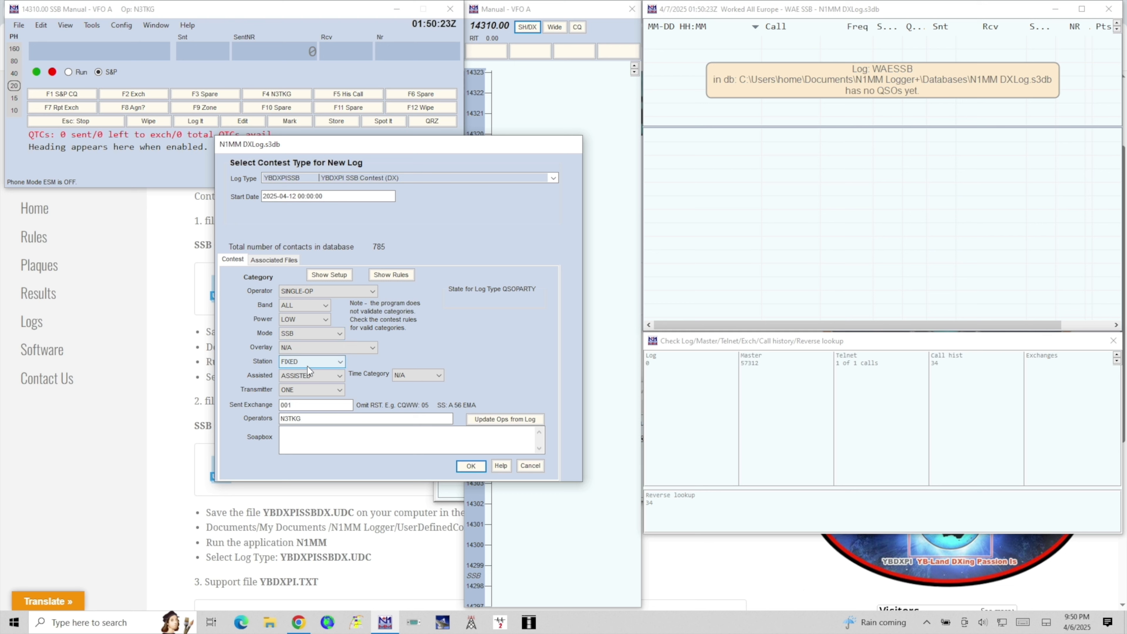
{"action": "left_click", "coordinate": [324, 375]}
{"action": "left_click", "coordinate": [310, 390]}
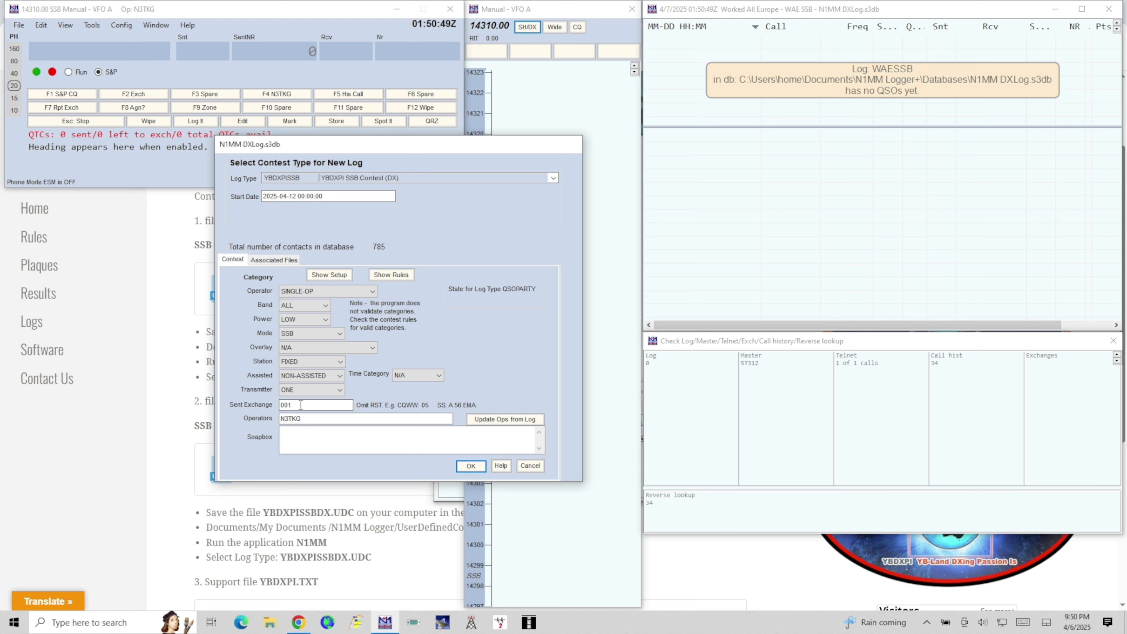
{"action": "left_click", "coordinate": [475, 469]}
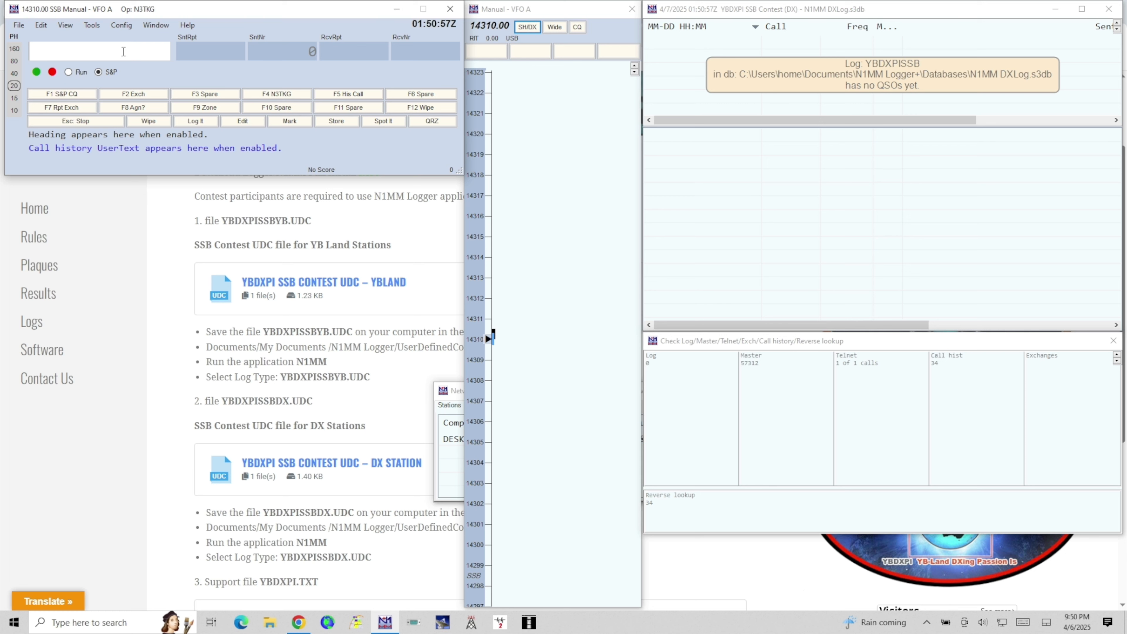
Log a test contact with the operator's own call sign, 59 reports and received number 10.
{"action": "type", "text": "N3T"}
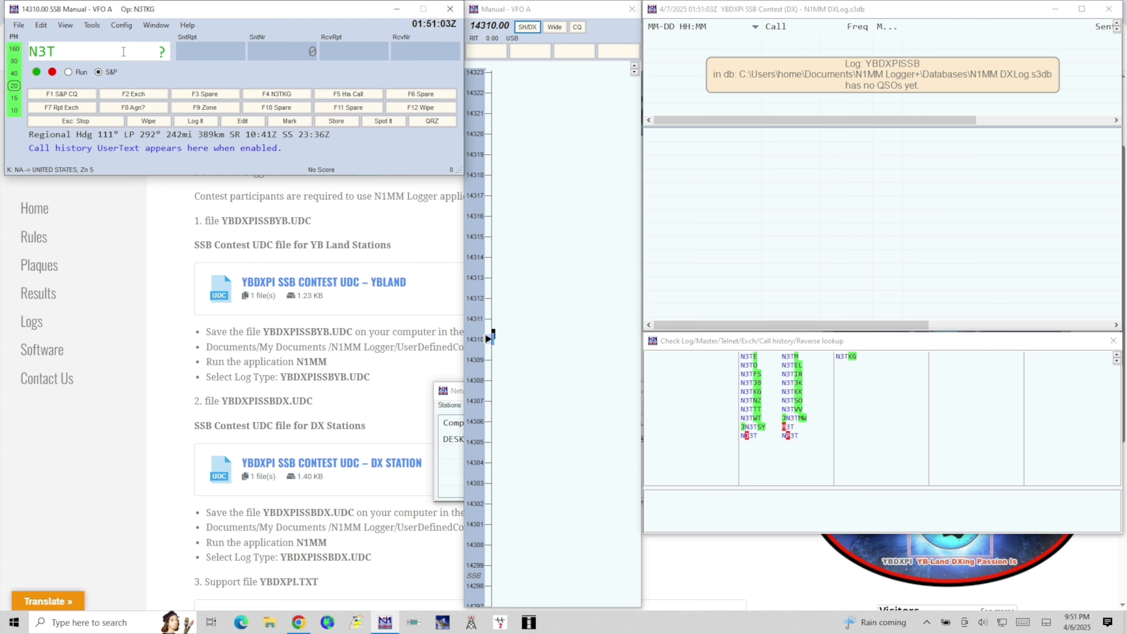
{"action": "type", "text": "KG"}
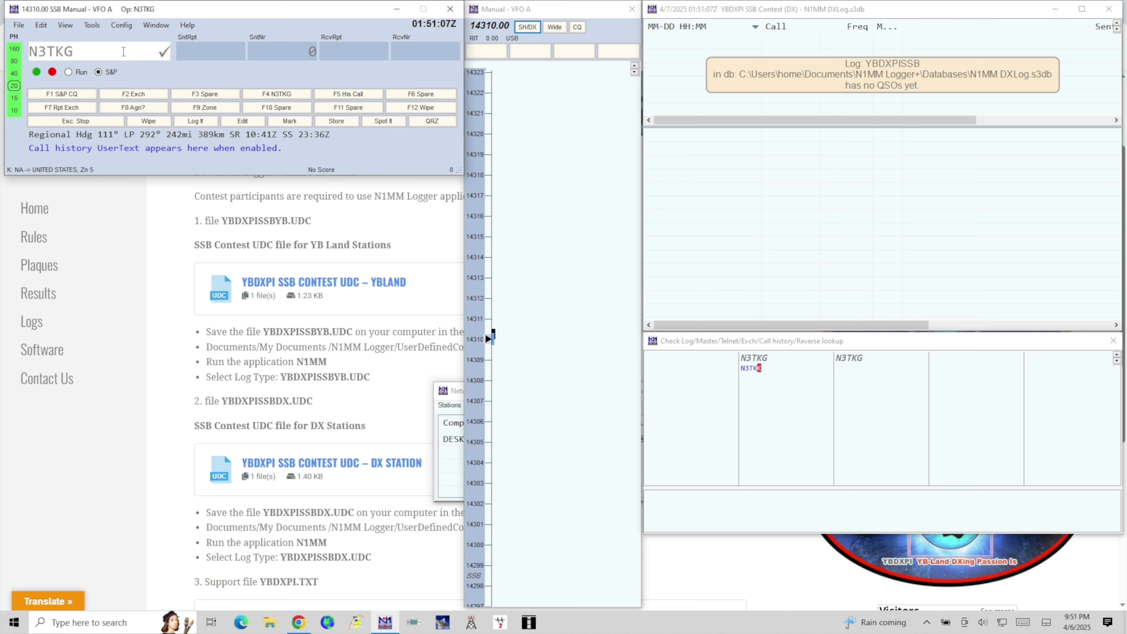
{"action": "key", "text": "space"}
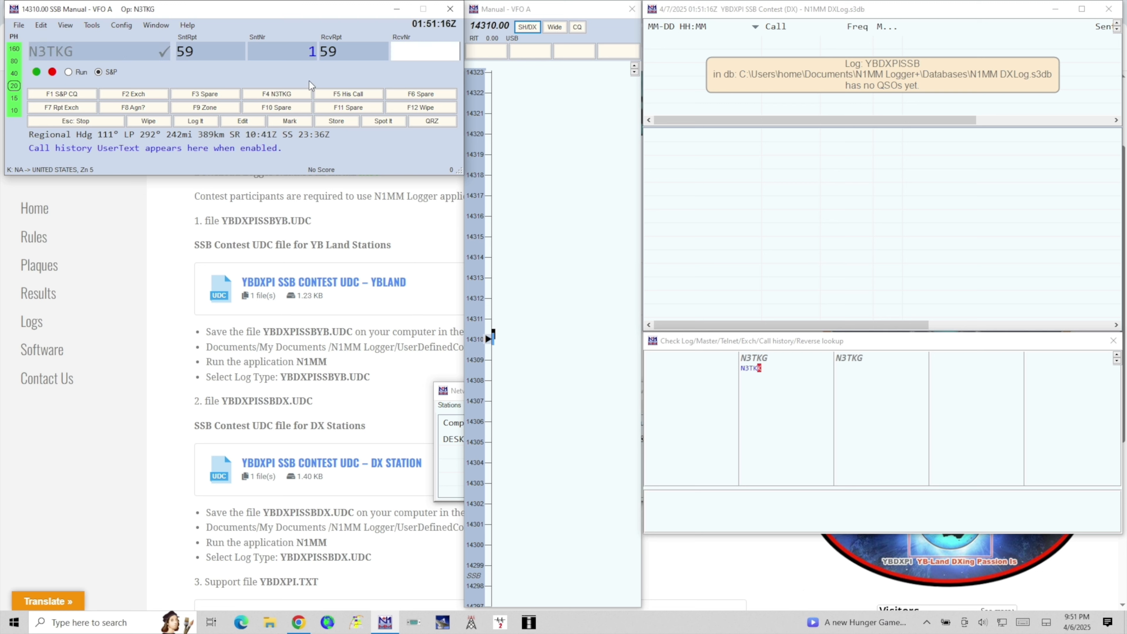
{"action": "left_click_drag", "start_coordinate": [309, 52], "coordinate": [316, 52]}
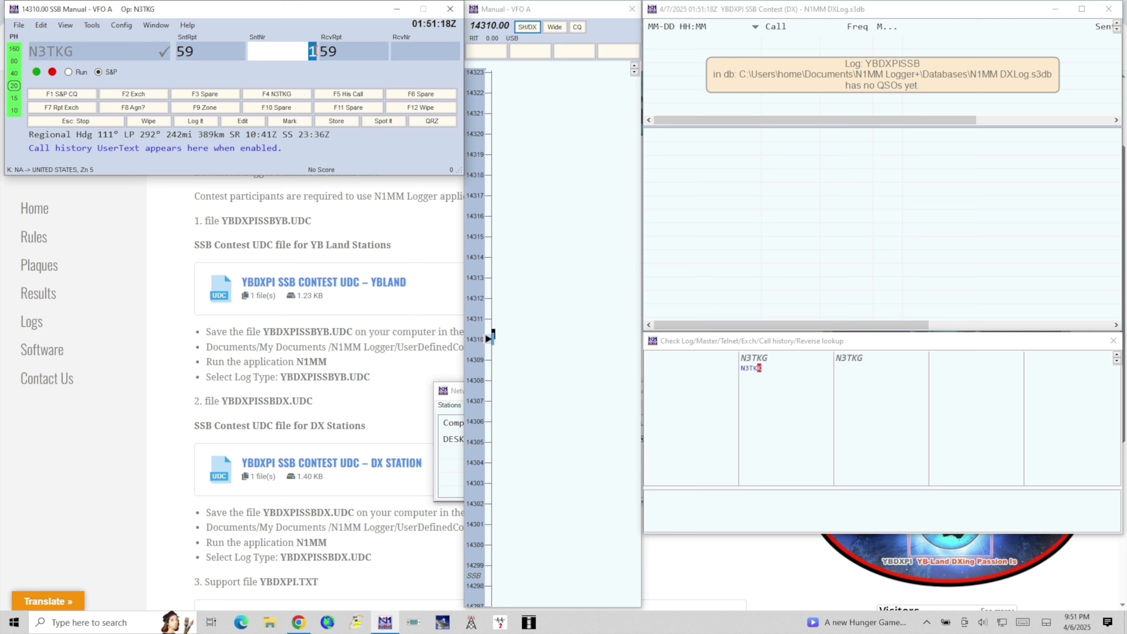
{"action": "left_click", "coordinate": [416, 51]}
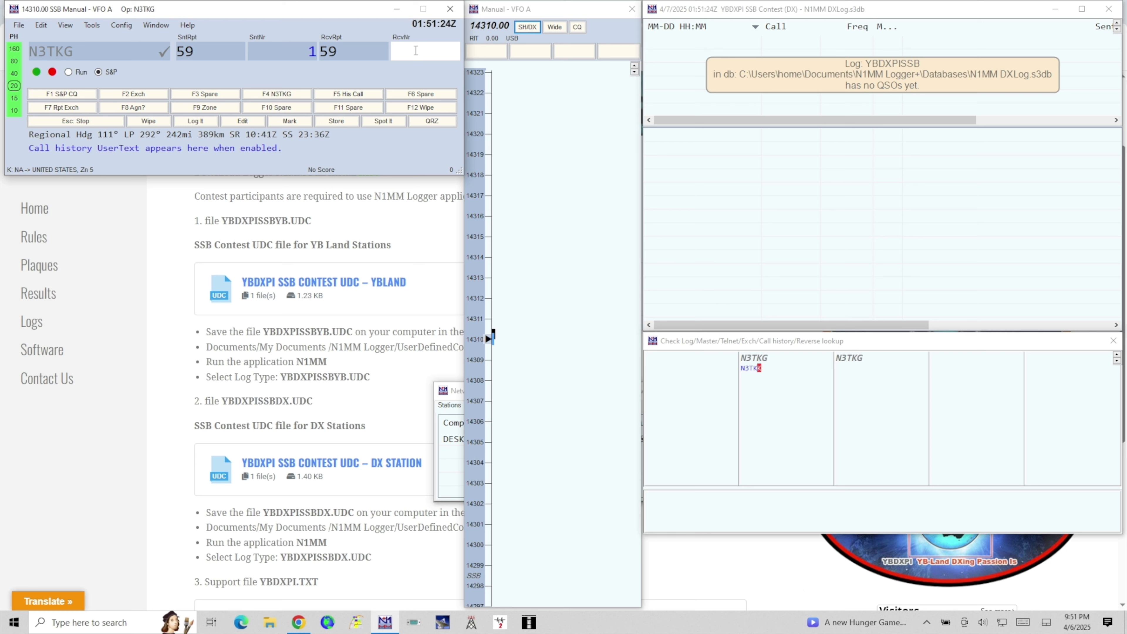
{"action": "type", "text": "10"}
{"action": "key", "text": "Return"}
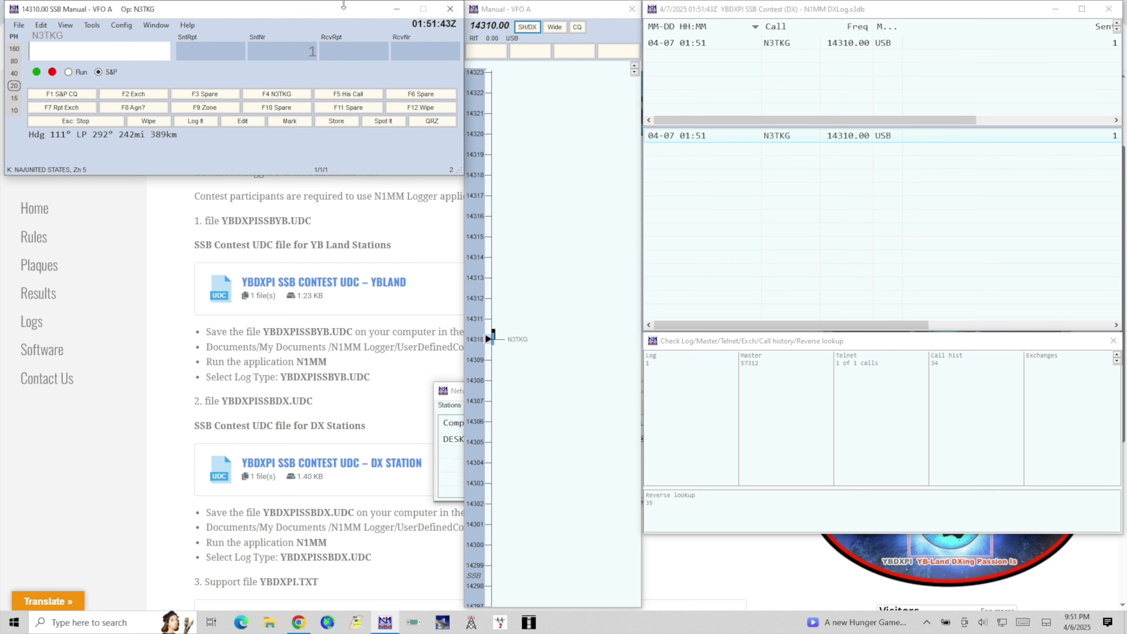
{"action": "left_click", "coordinate": [344, 220]}
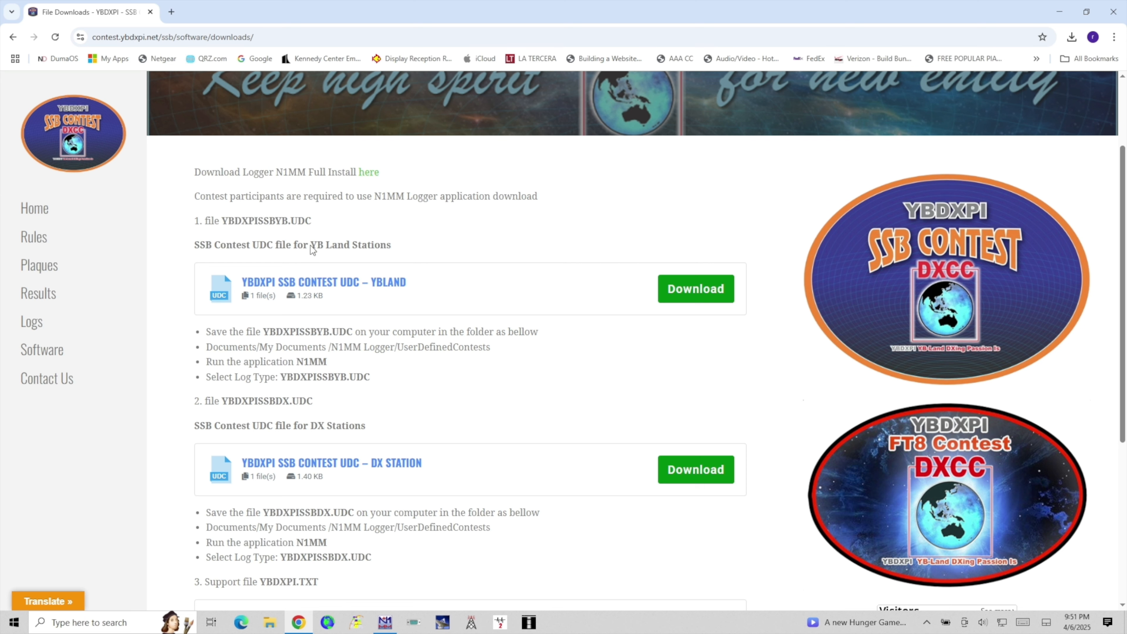
{"action": "left_click", "coordinate": [385, 622]}
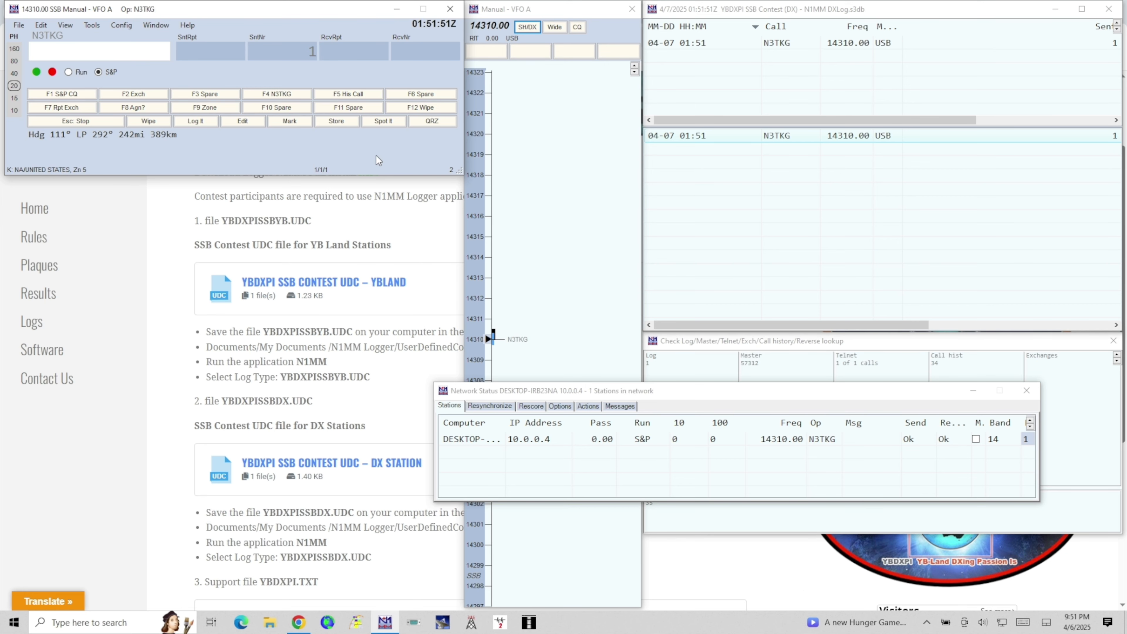
Switch to Chrome and open the contest site's N1MM LOG FOR SSB Contest software page.
{"action": "left_click", "coordinate": [430, 244]}
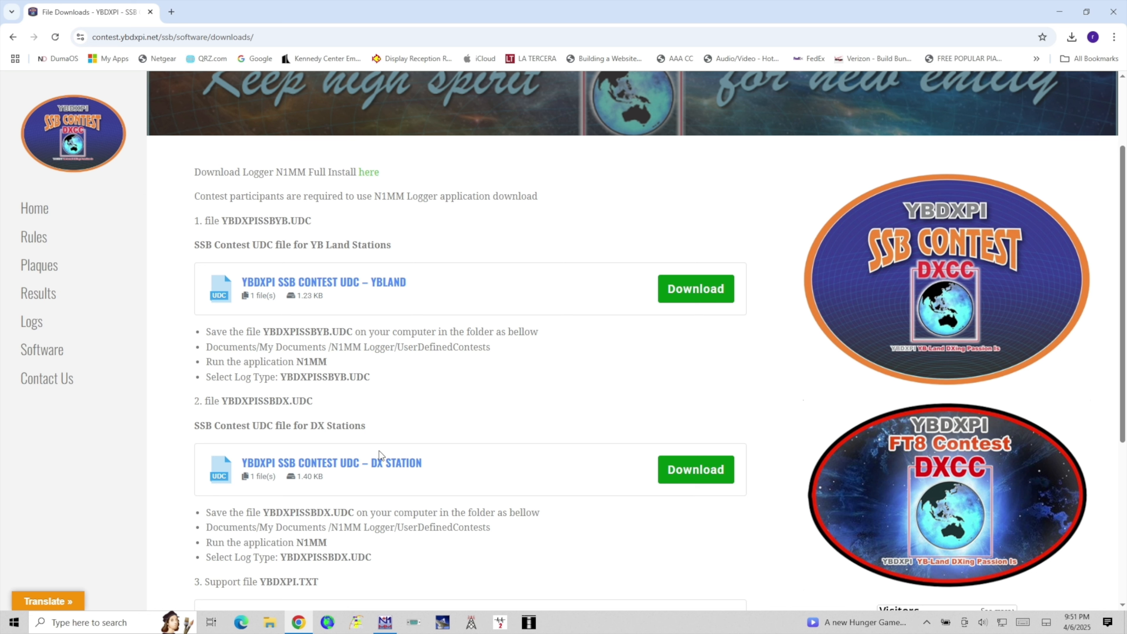
{"action": "mouse_move", "coordinate": [75, 354]}
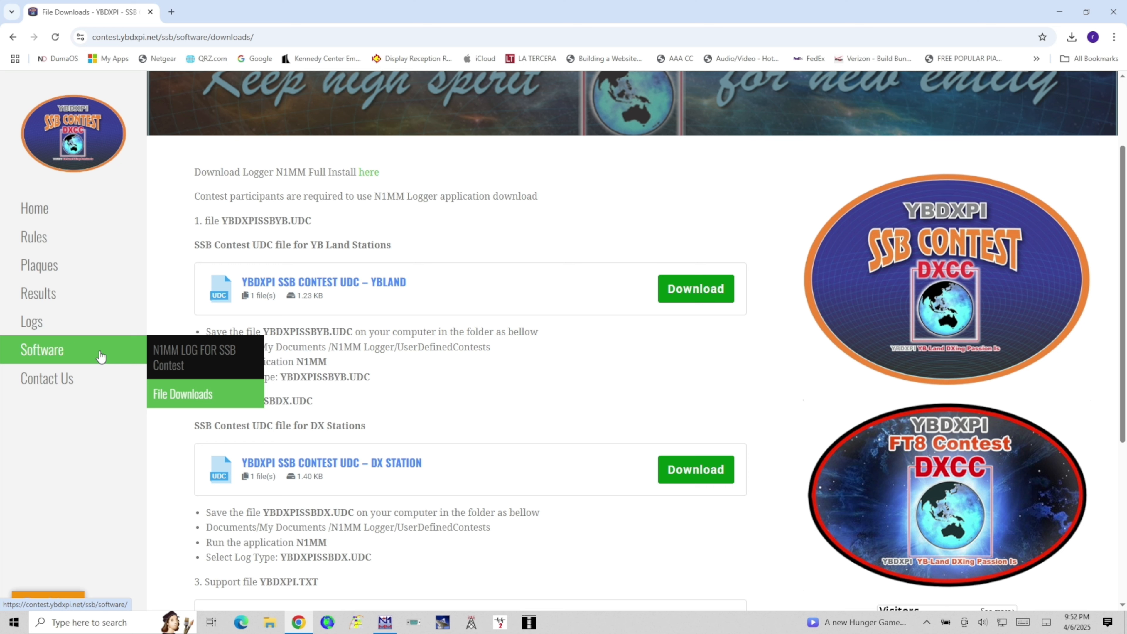
{"action": "left_click", "coordinate": [164, 350]}
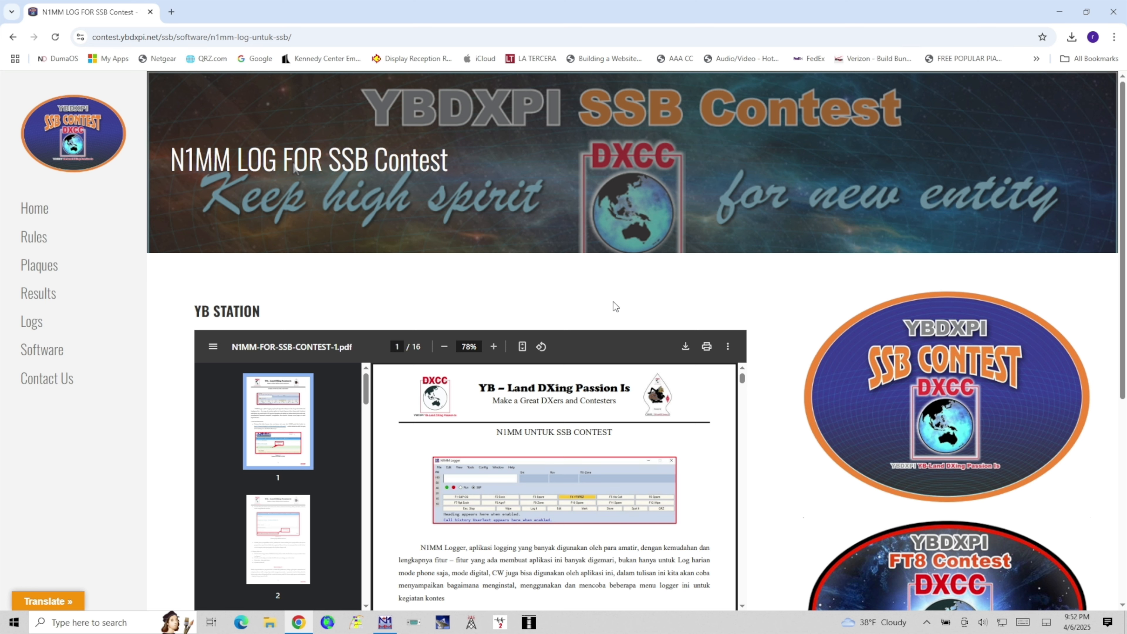
Look through the N1MM-FOR-SSB-CONTEST-1.pdf guide for YB stations as far as page 8.
{"action": "scroll", "coordinate": [658, 295], "scroll_direction": "down", "scroll_amount": 1}
{"action": "scroll", "coordinate": [658, 296], "scroll_direction": "down", "scroll_amount": 2}
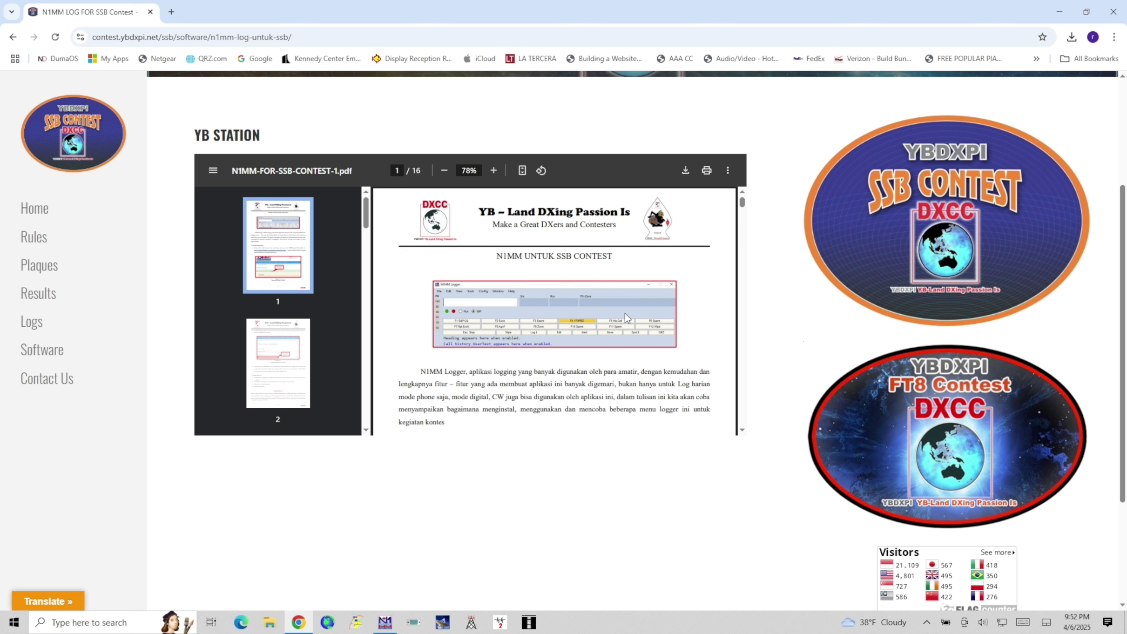
{"action": "scroll", "coordinate": [624, 315], "scroll_direction": "down", "scroll_amount": 6}
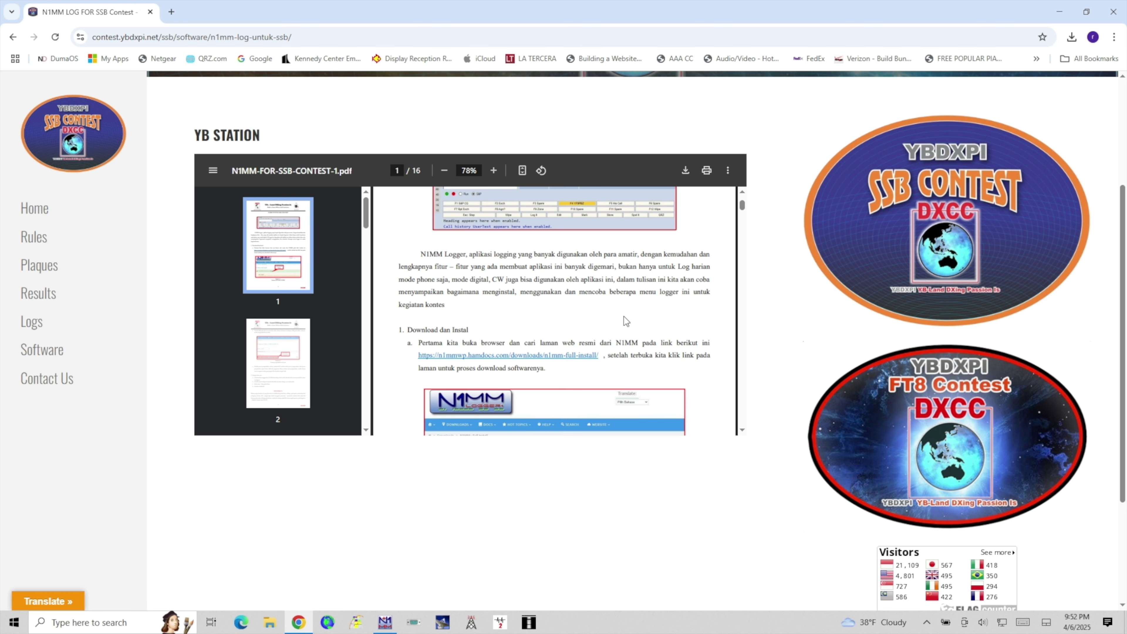
{"action": "scroll", "coordinate": [623, 316], "scroll_direction": "down", "scroll_amount": 10}
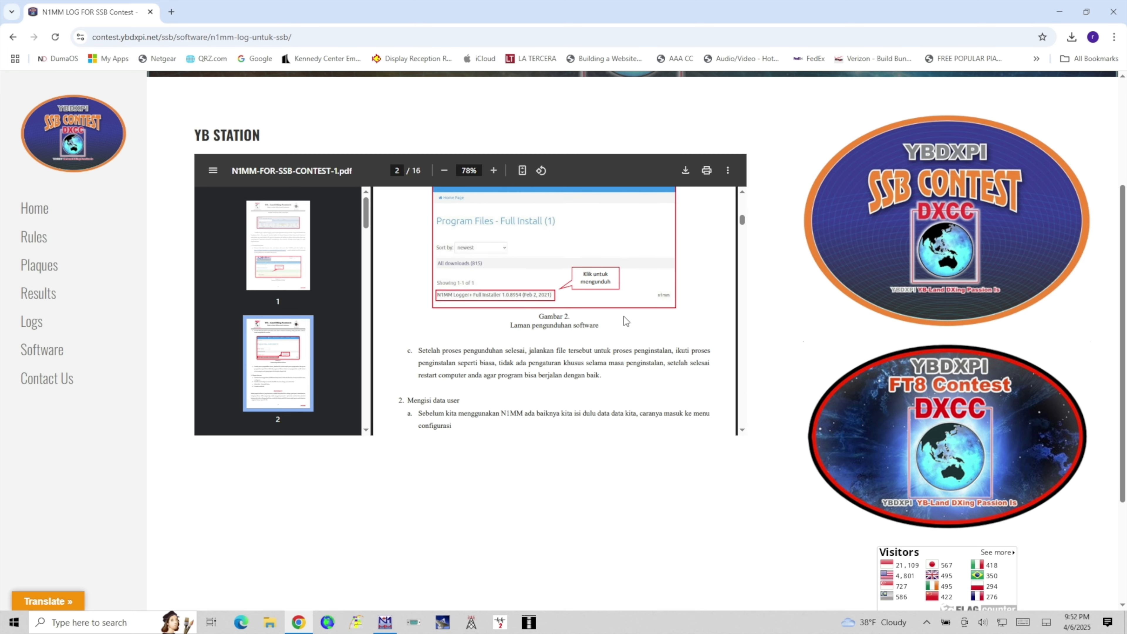
{"action": "scroll", "coordinate": [623, 316], "scroll_direction": "down", "scroll_amount": 8}
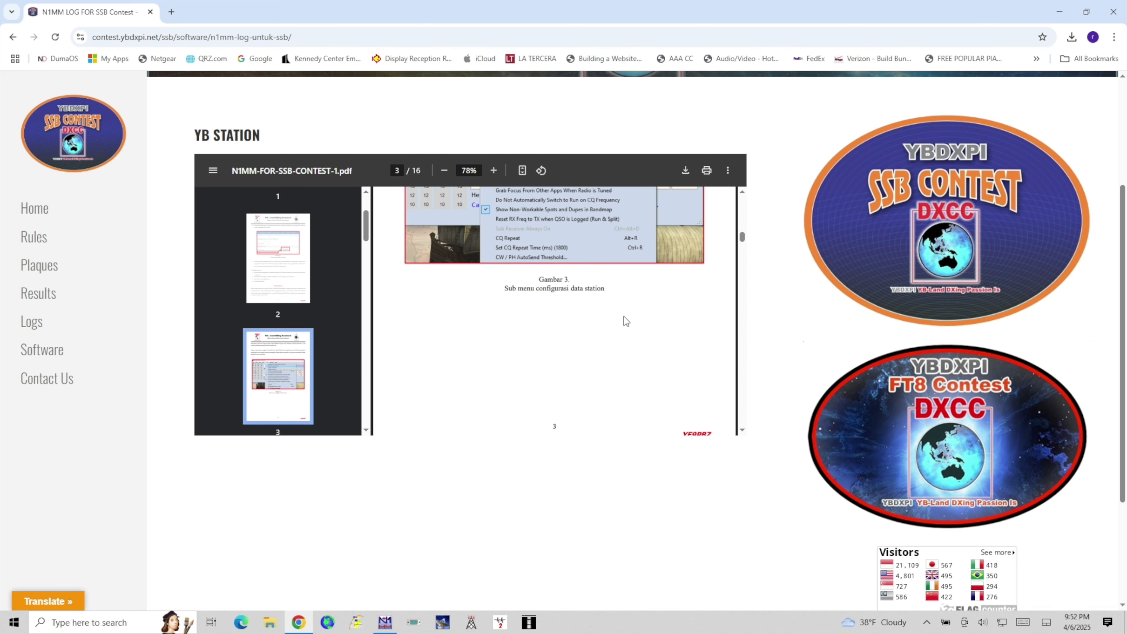
{"action": "scroll", "coordinate": [623, 321], "scroll_direction": "down", "scroll_amount": 10}
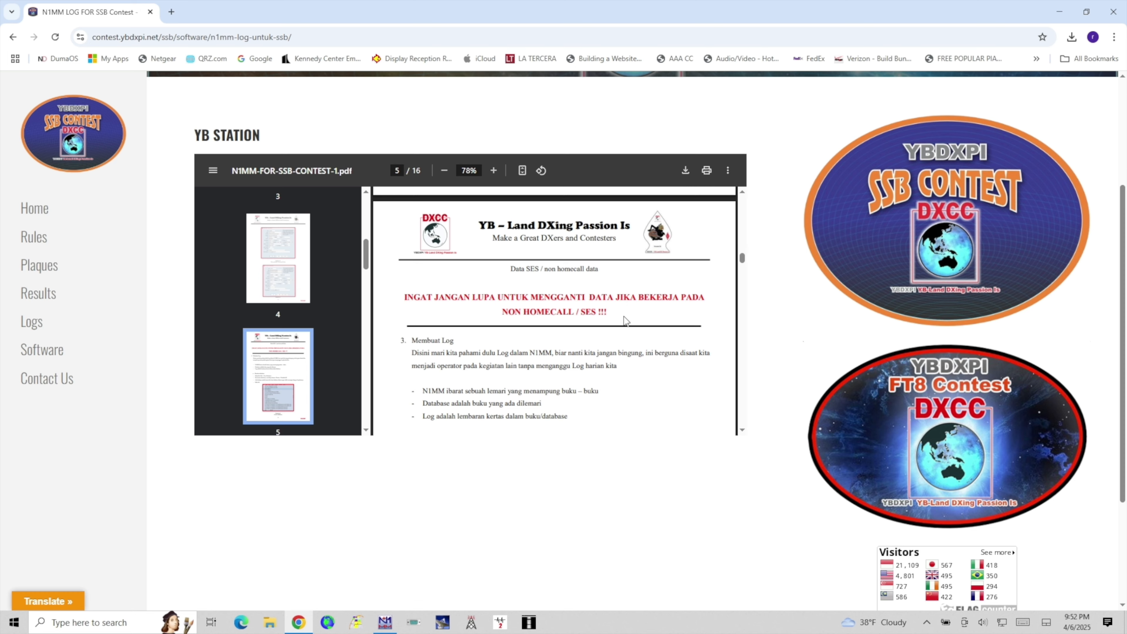
{"action": "scroll", "coordinate": [626, 320], "scroll_direction": "down", "scroll_amount": 10}
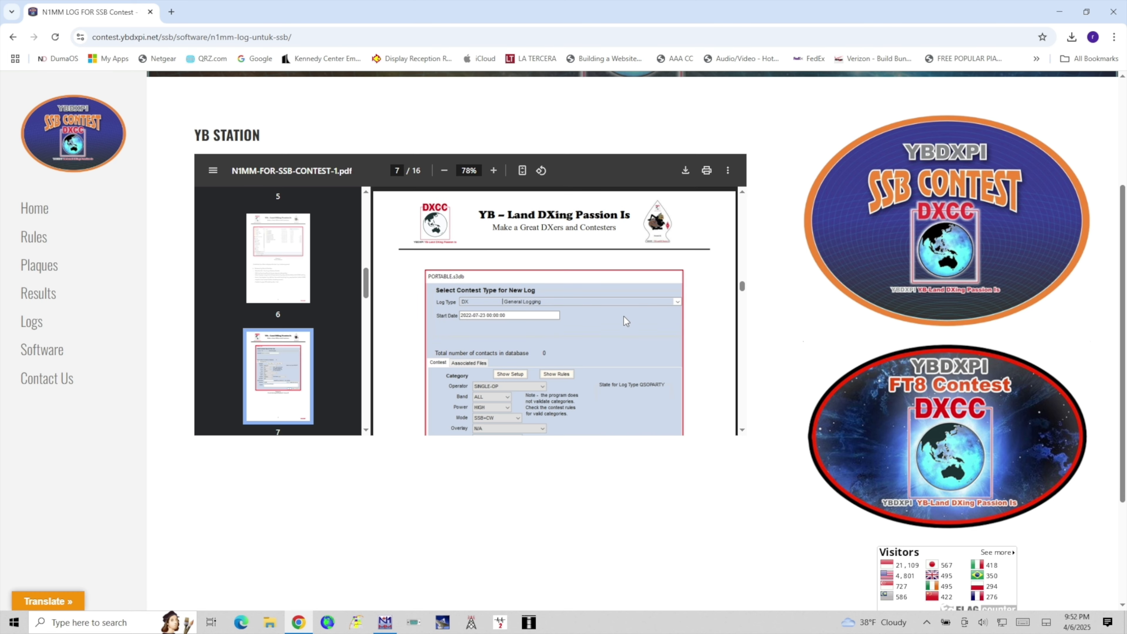
{"action": "scroll", "coordinate": [625, 321], "scroll_direction": "down", "scroll_amount": 5}
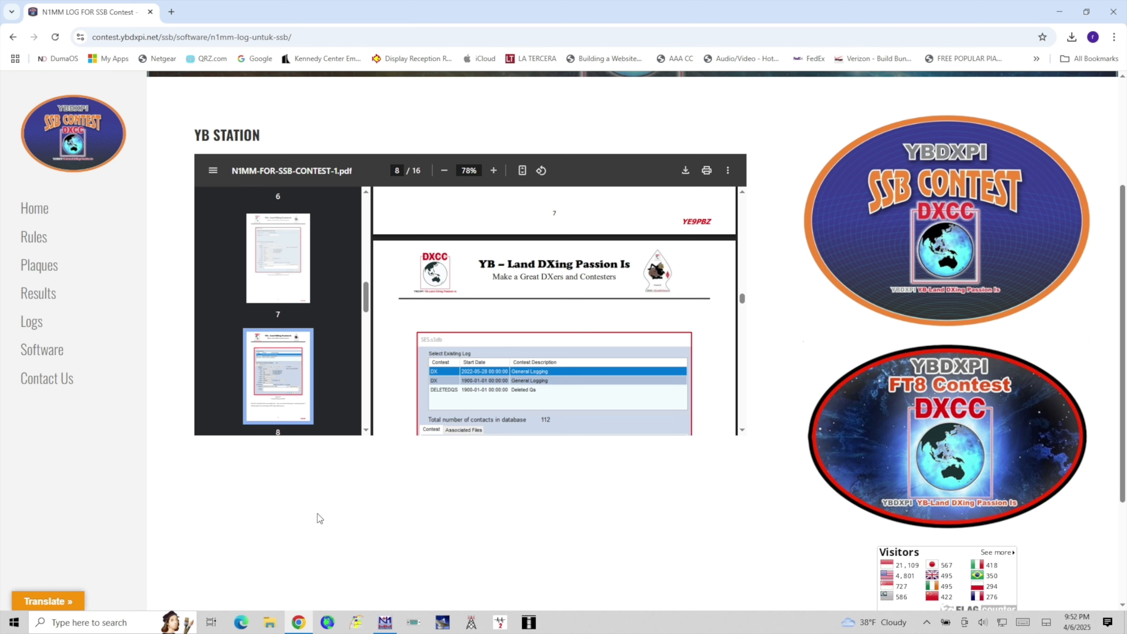
{"action": "scroll", "coordinate": [392, 561], "scroll_direction": "up", "scroll_amount": 3}
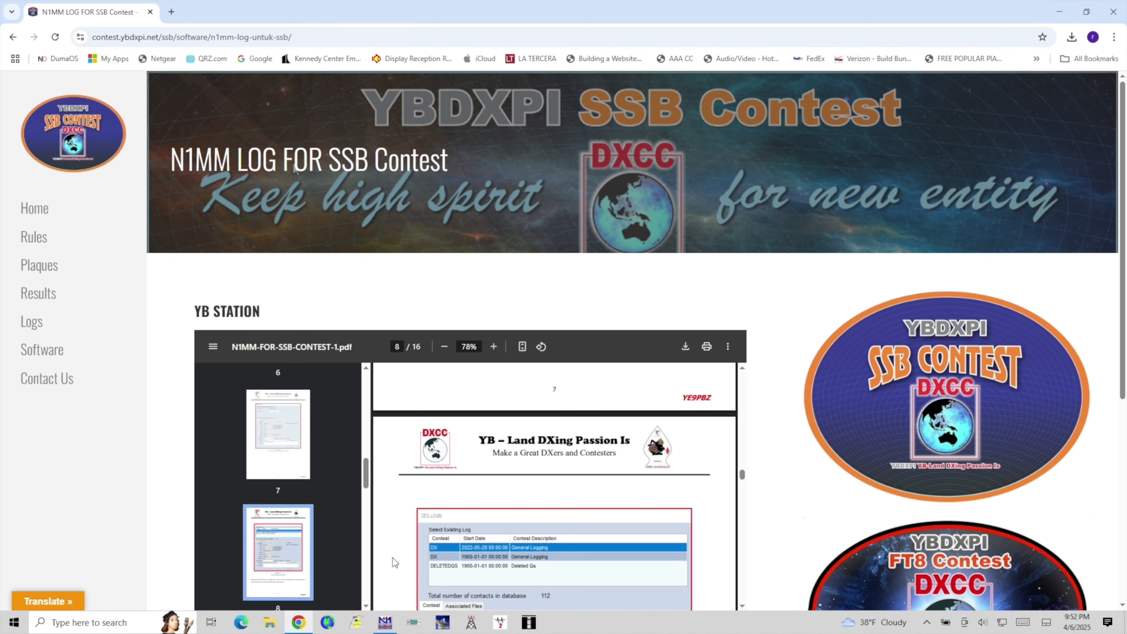